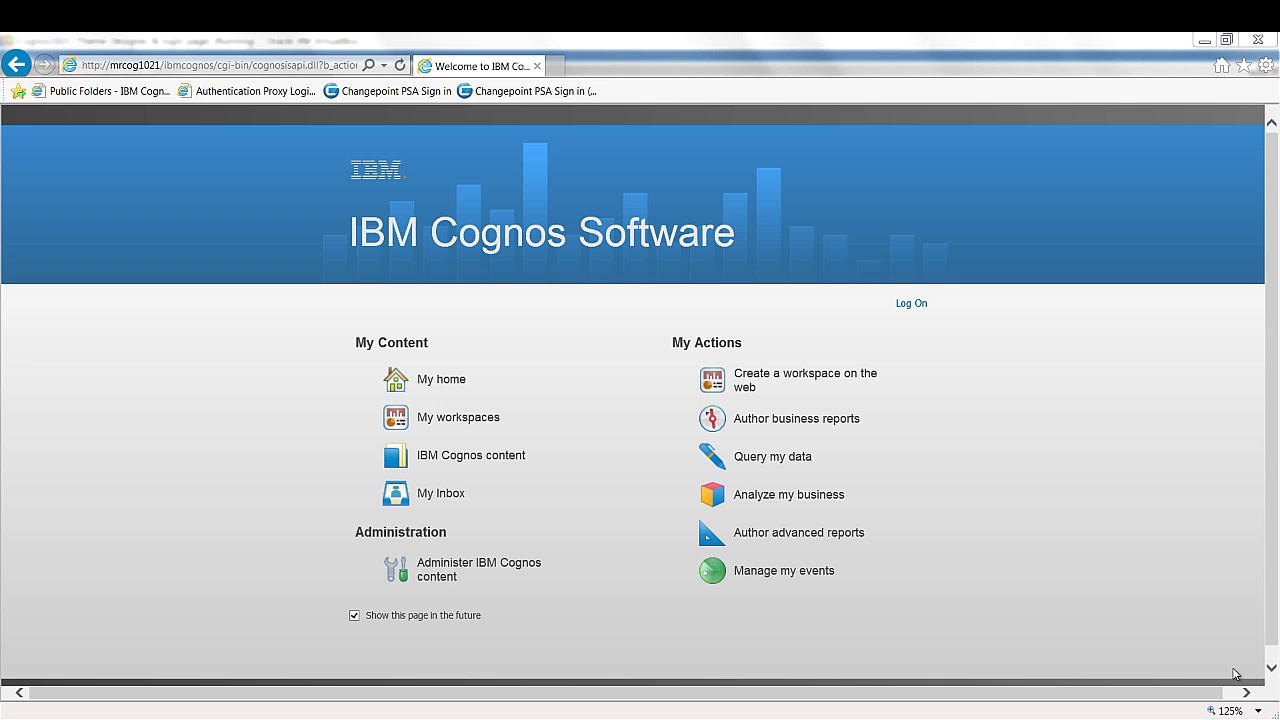
- Load the Theme Designer URL ending in themedesigner/?gateway=/ibmcognos/cgi-bin/cognosisapi.dll in Internet Explorer
left_click(185, 66)
type("ht")
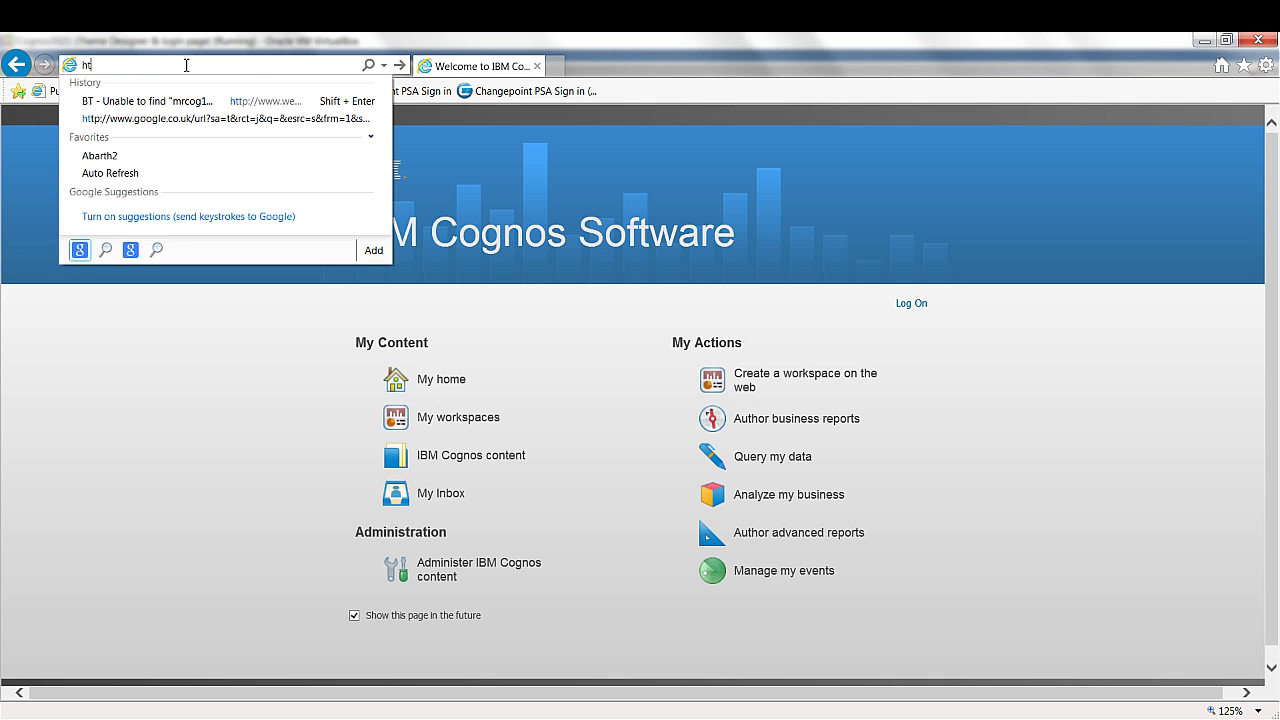
type("tp://mrcog1021/")
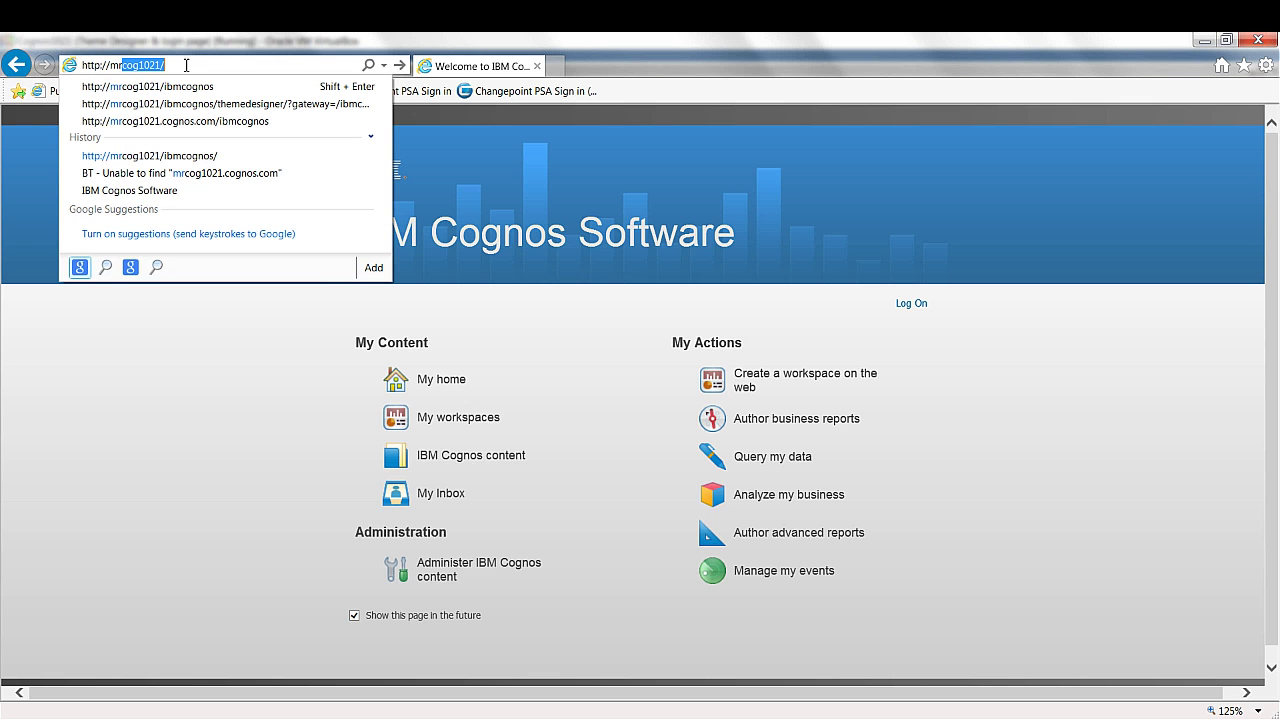
key("Down")
key("Down")
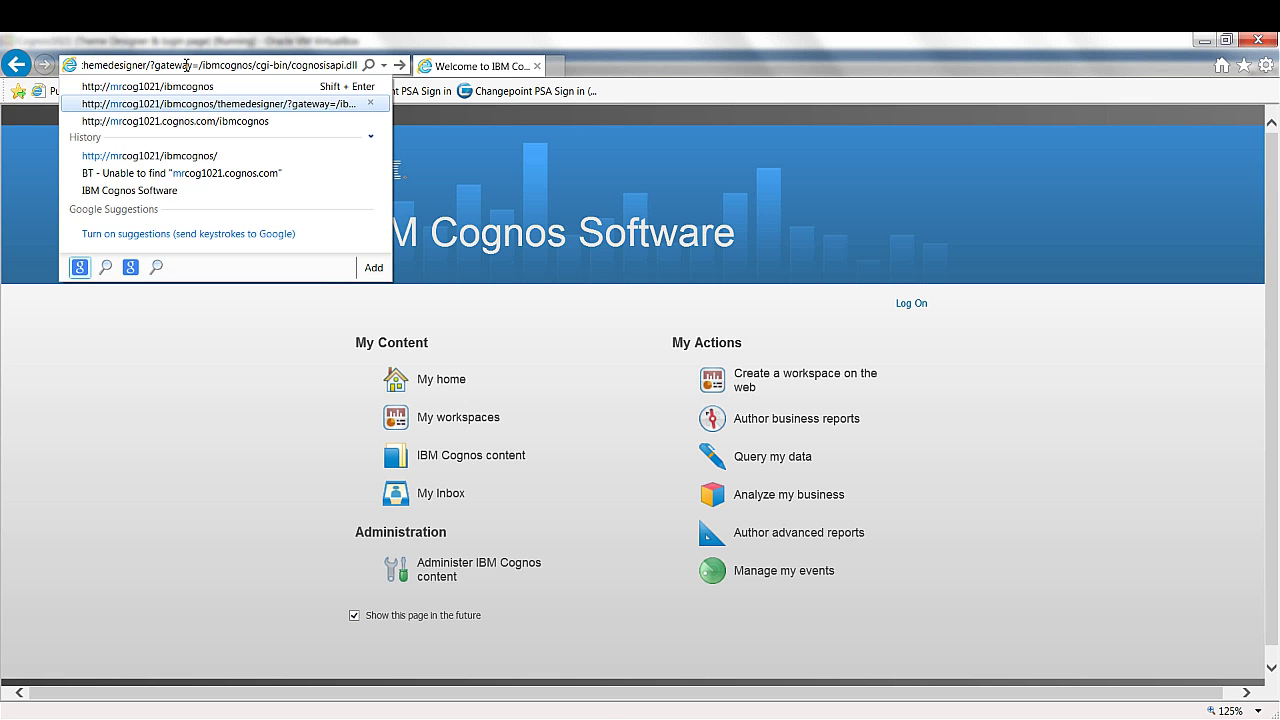
key("Return")
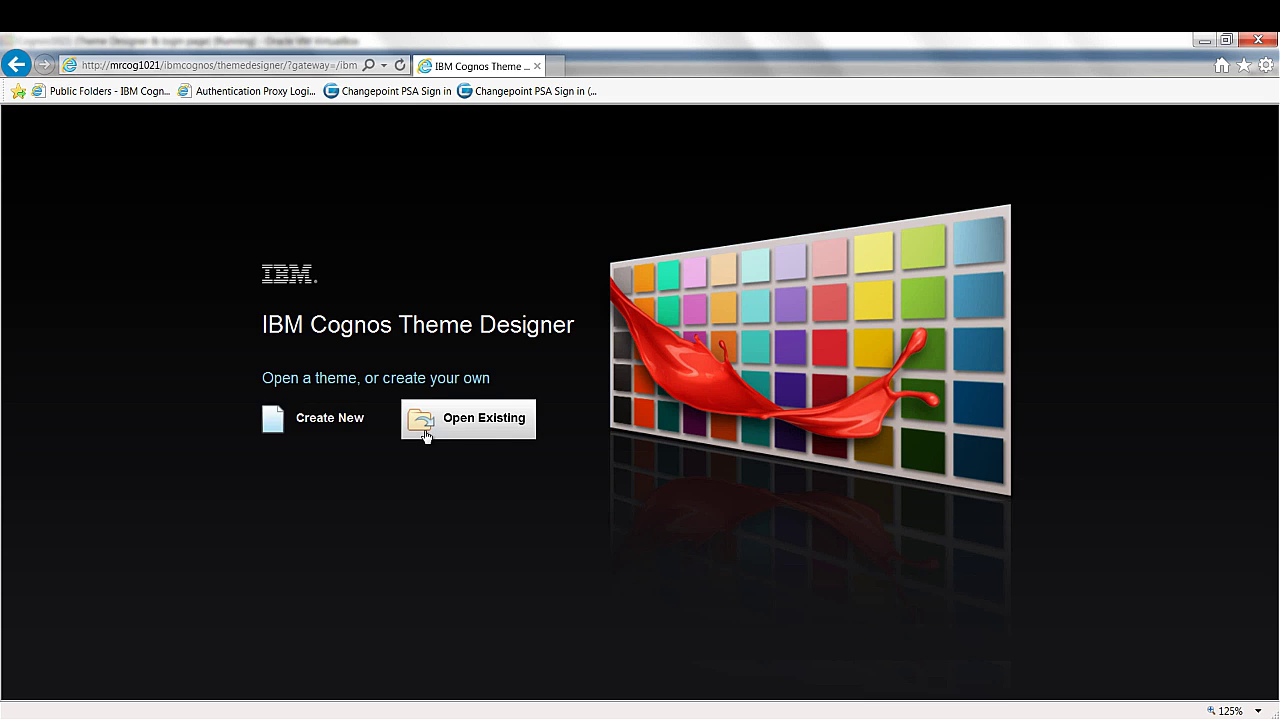
- Create a new skin using Contemporary as the base skin
left_click(308, 431)
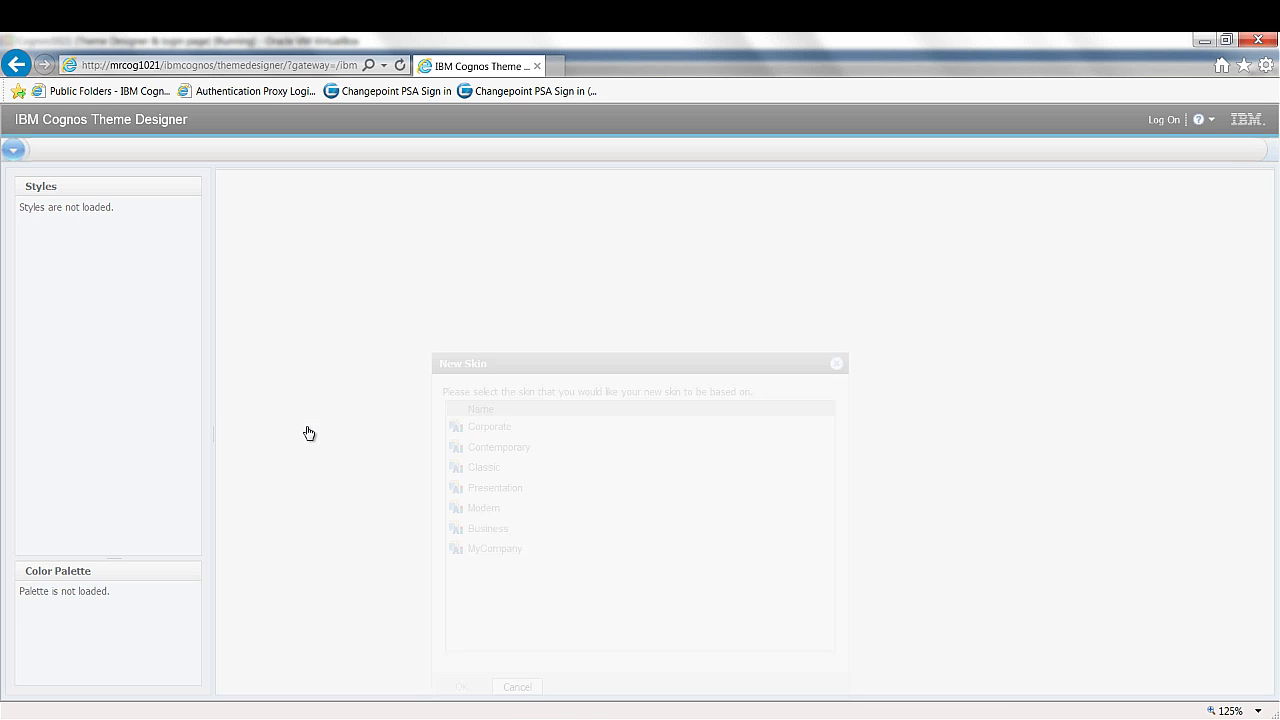
left_click(521, 452)
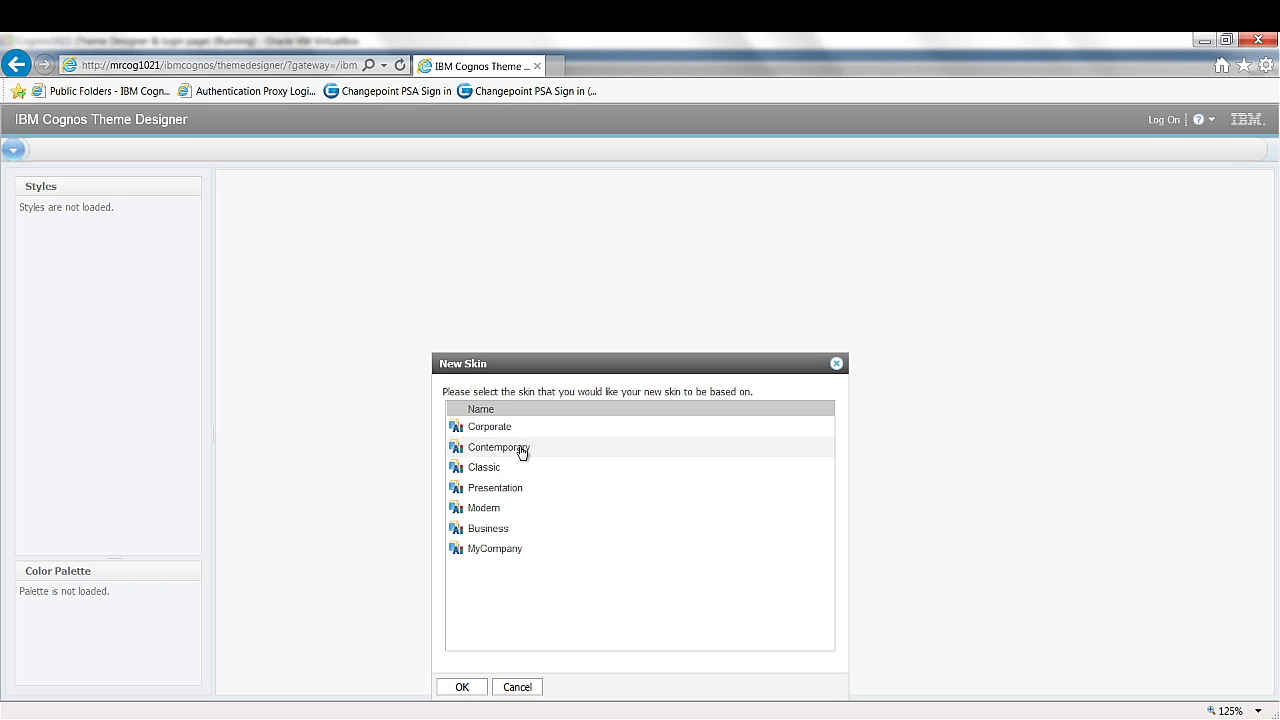
left_click(459, 687)
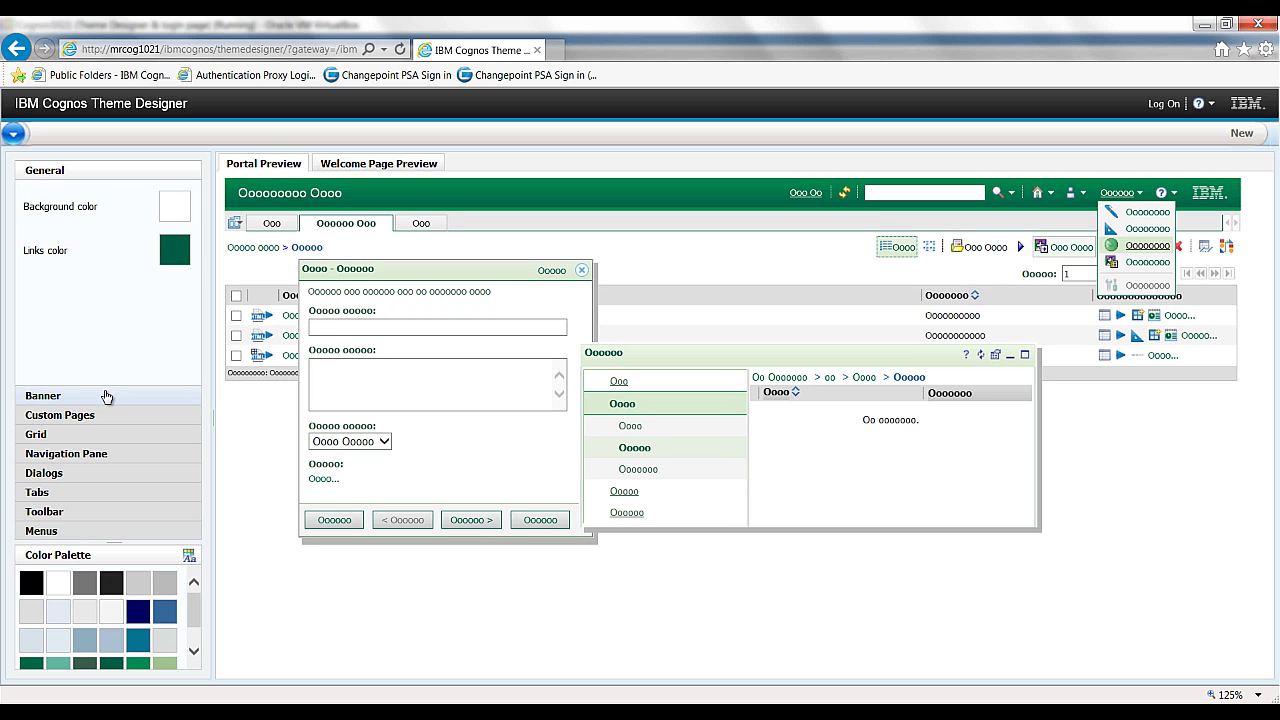
left_click(107, 396)
left_click_drag(196, 292, 188, 253)
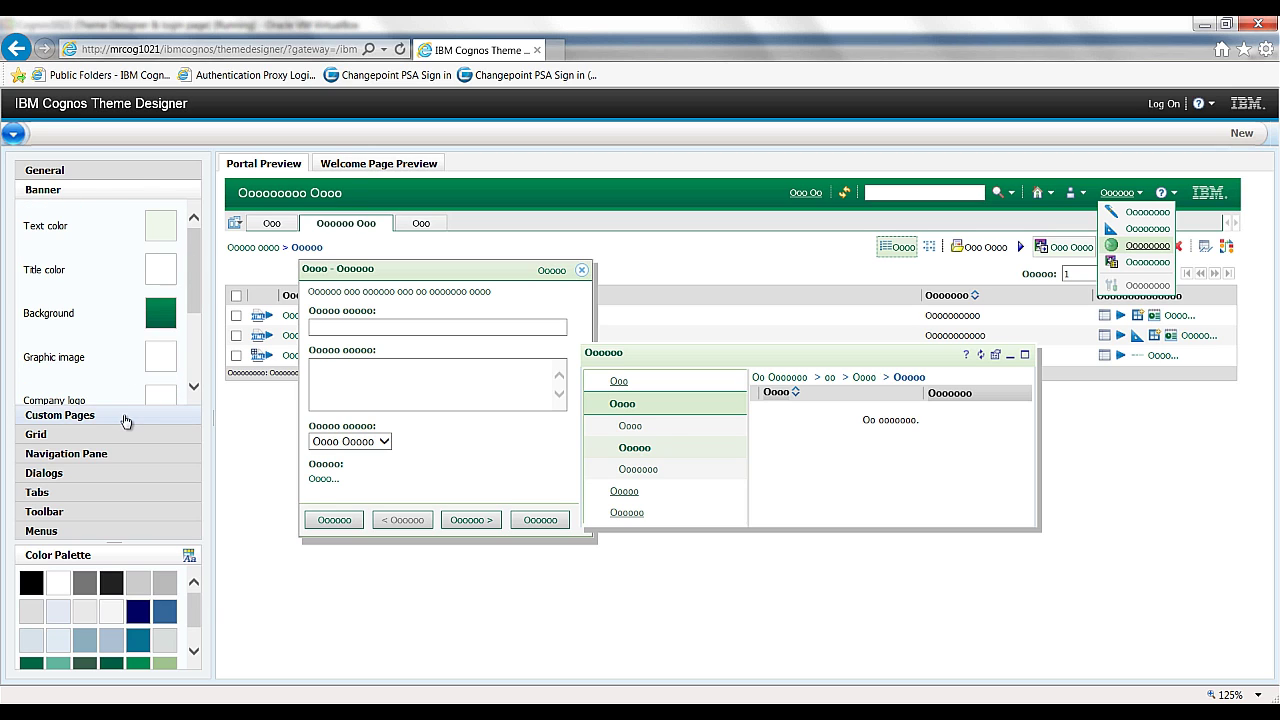
left_click(126, 418)
left_click(130, 436)
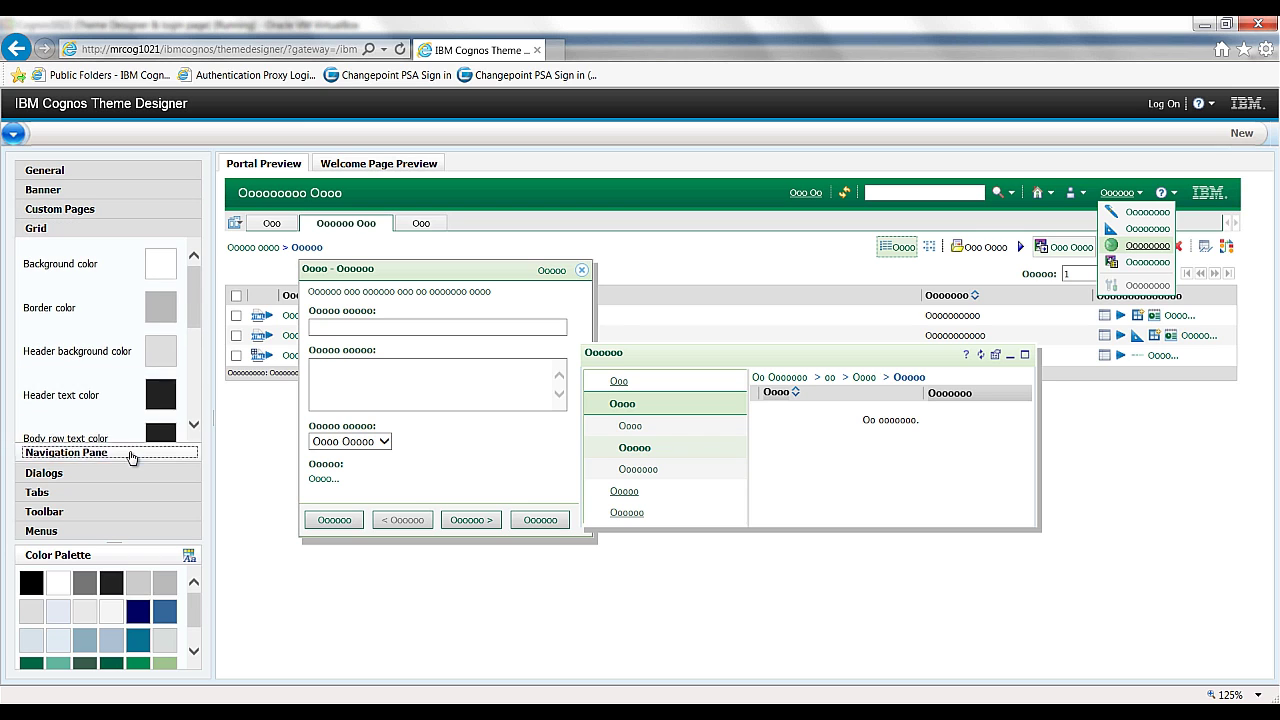
left_click(130, 455)
left_click(127, 475)
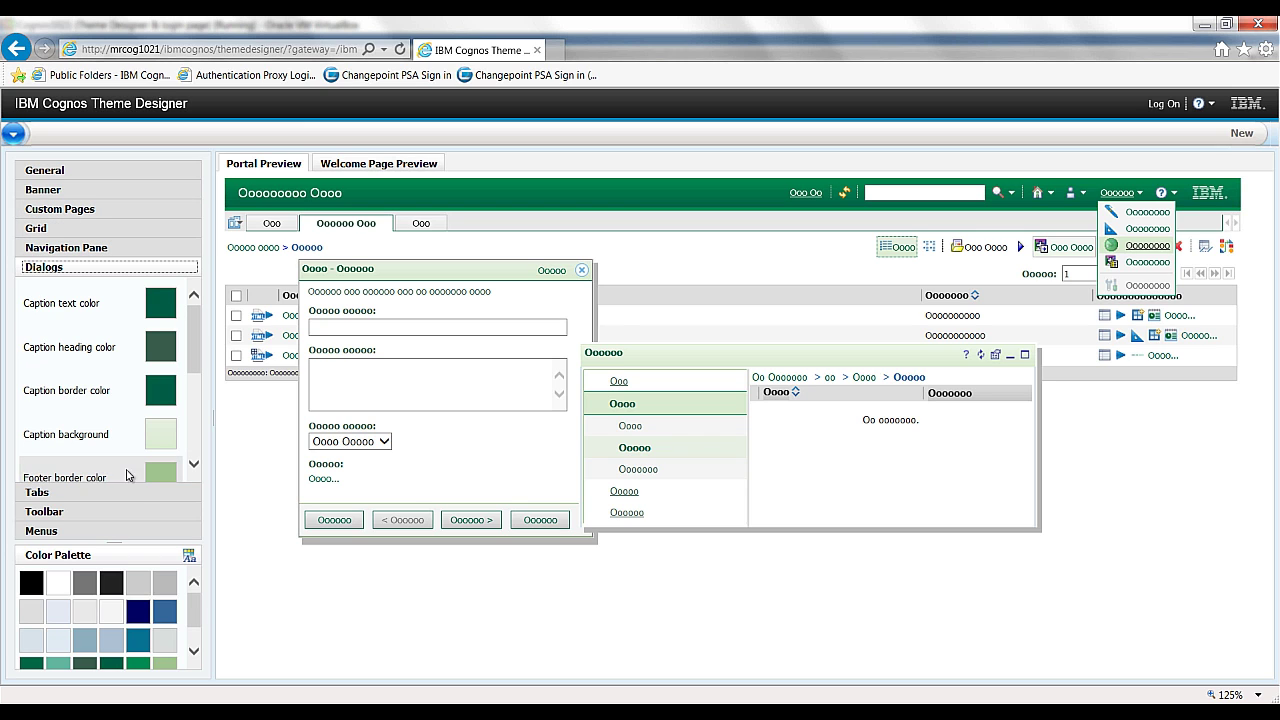
left_click(120, 492)
left_click(113, 512)
left_click(104, 530)
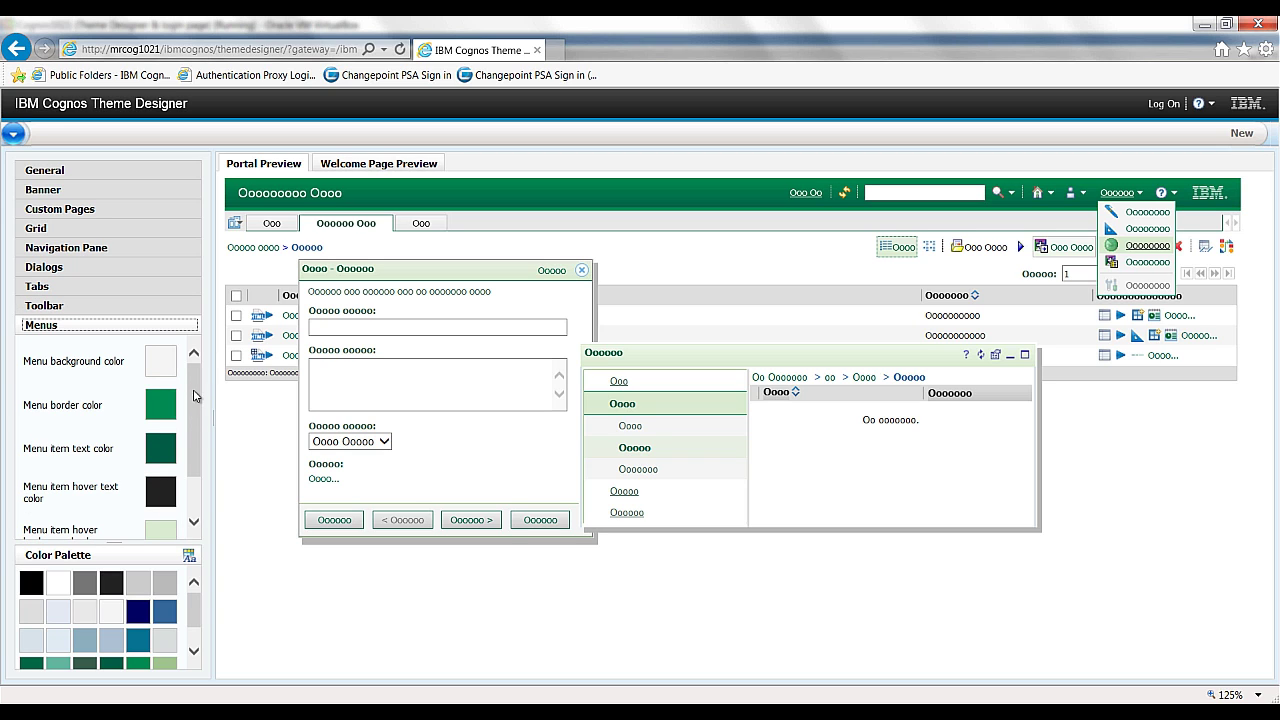
left_click(68, 174)
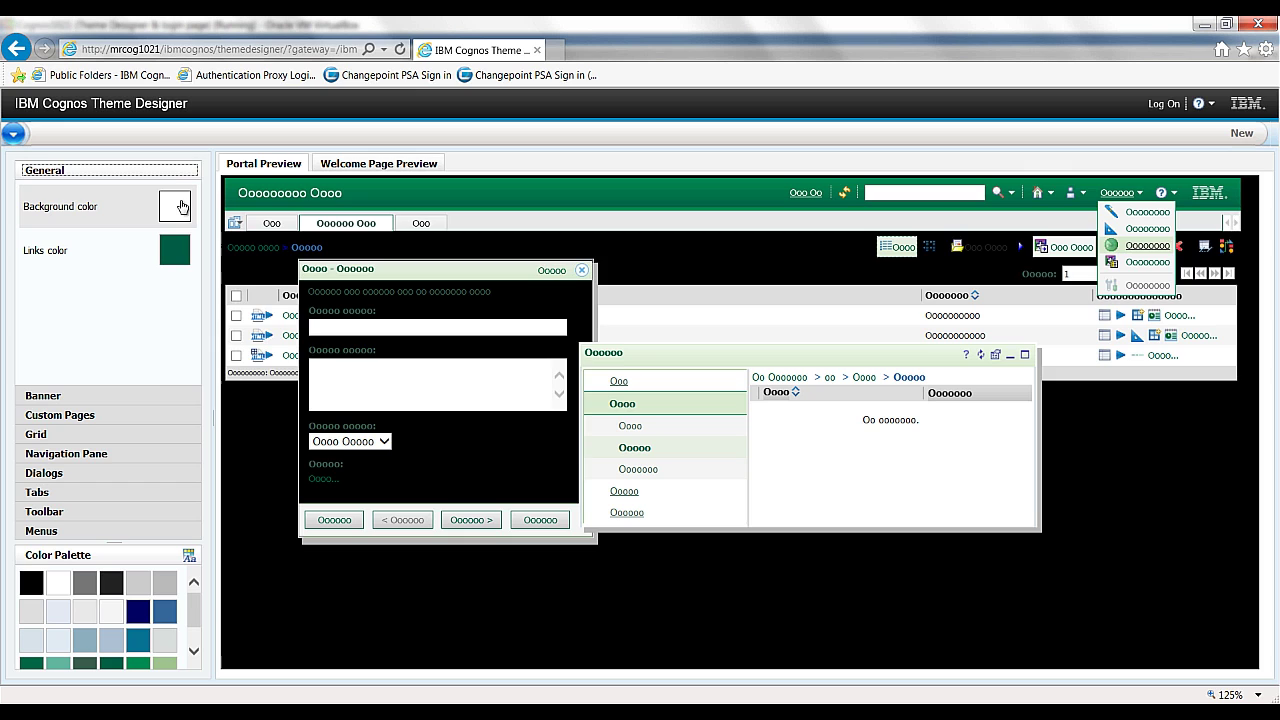
- In General, set the background color to teal and the links color to white
left_click(182, 207)
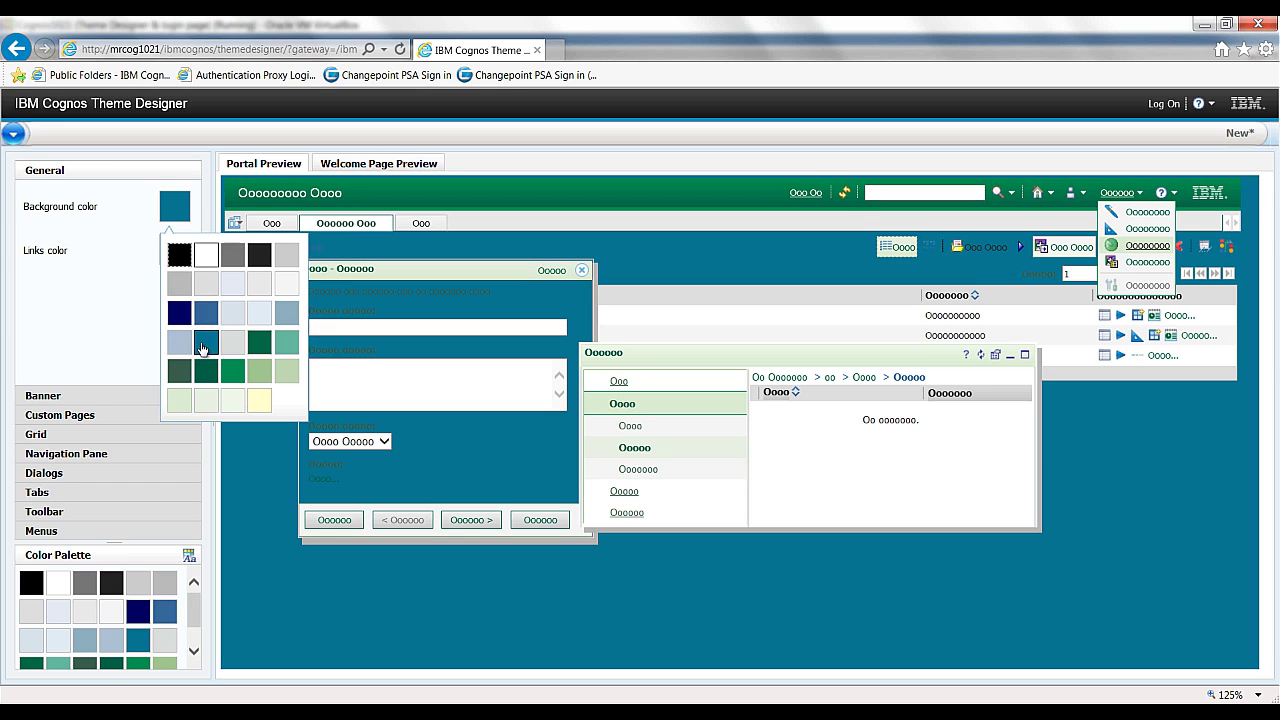
left_click(203, 347)
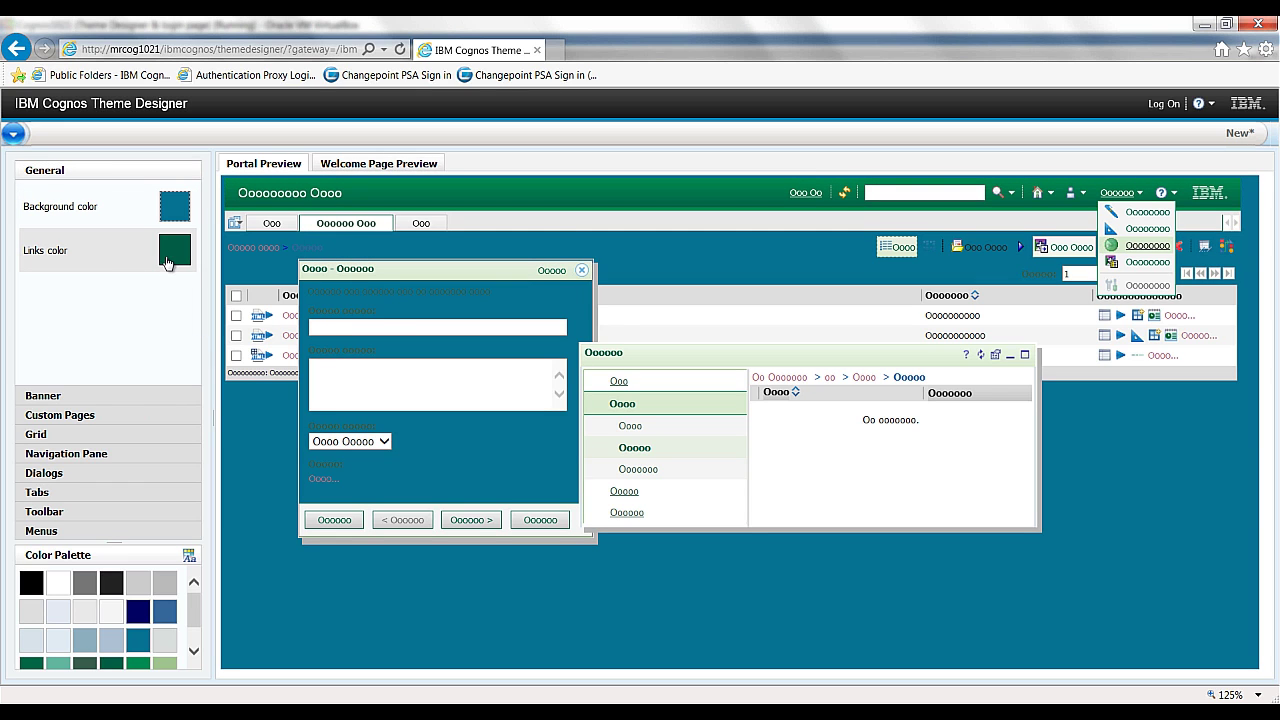
left_click(171, 260)
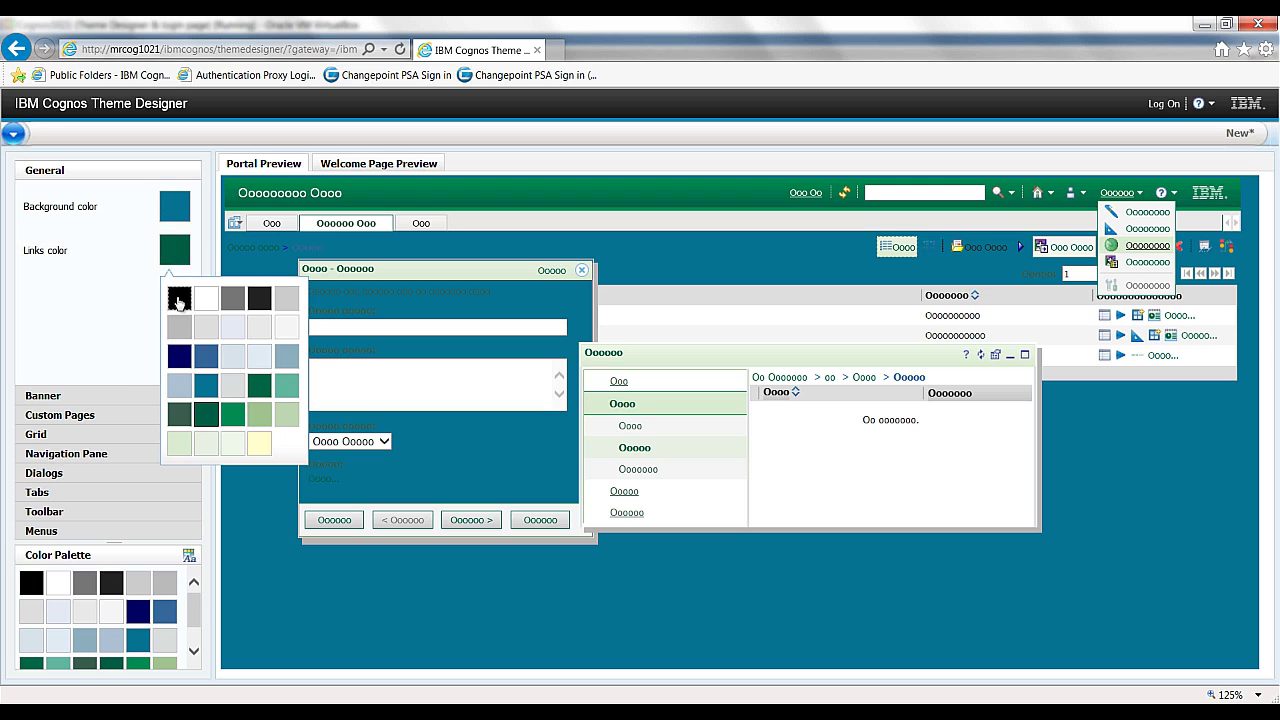
left_click(206, 306)
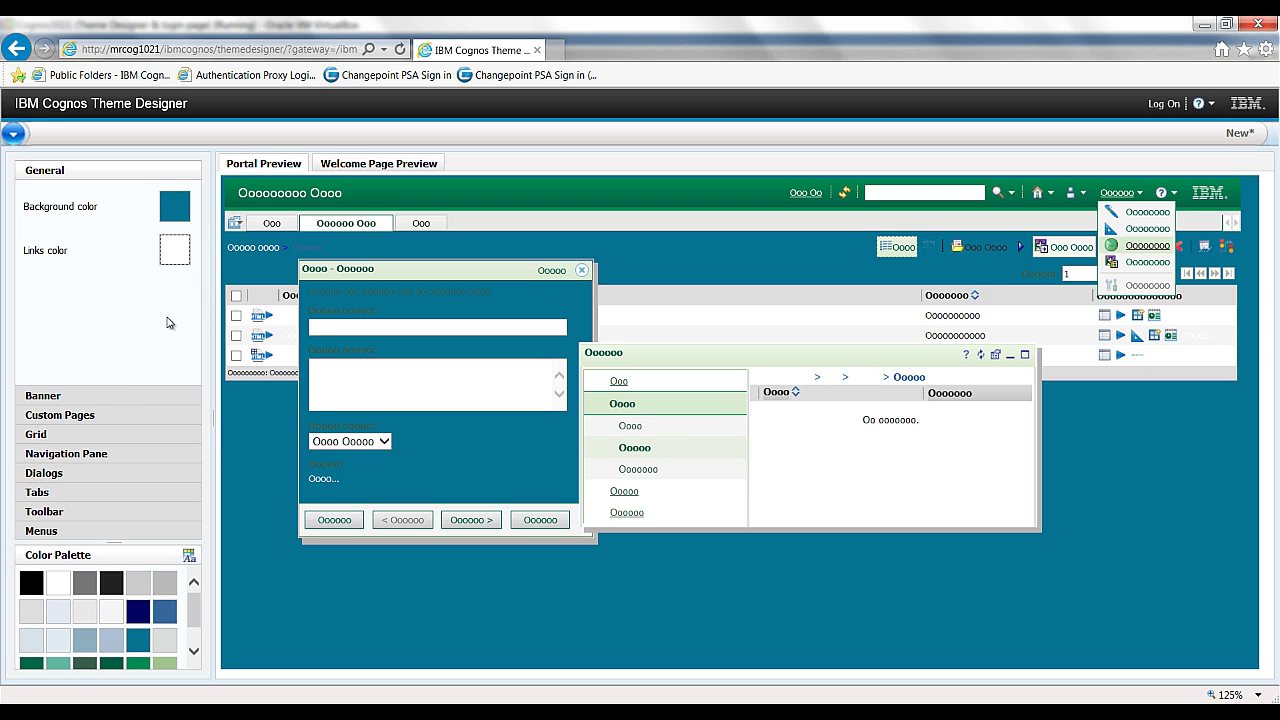
- In Banner, set the text color to white and the title color to black
left_click(115, 398)
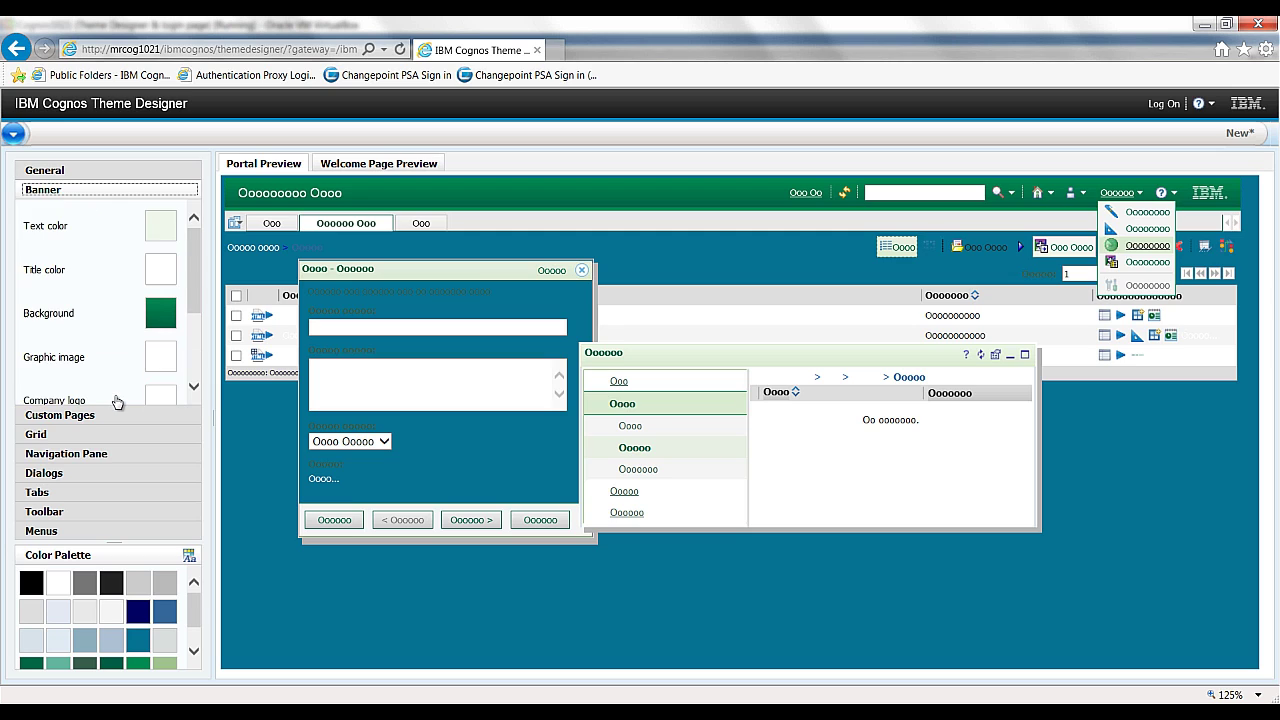
left_click(162, 227)
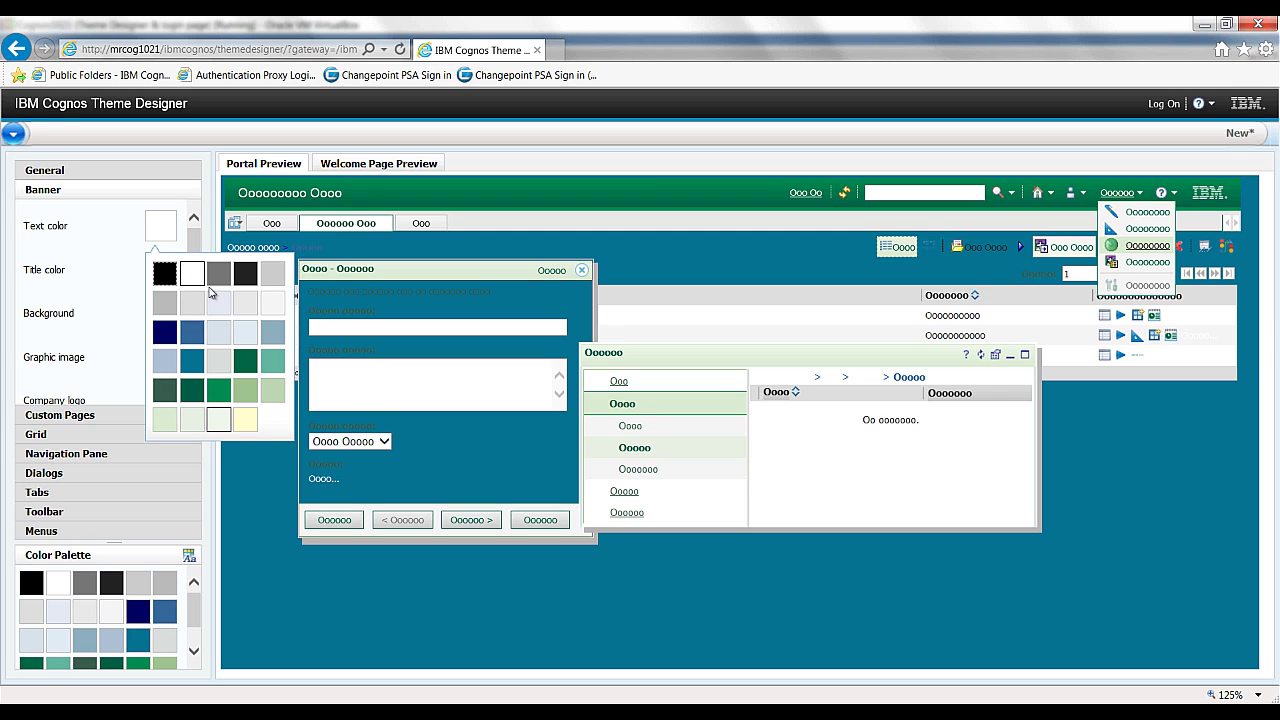
left_click(188, 277)
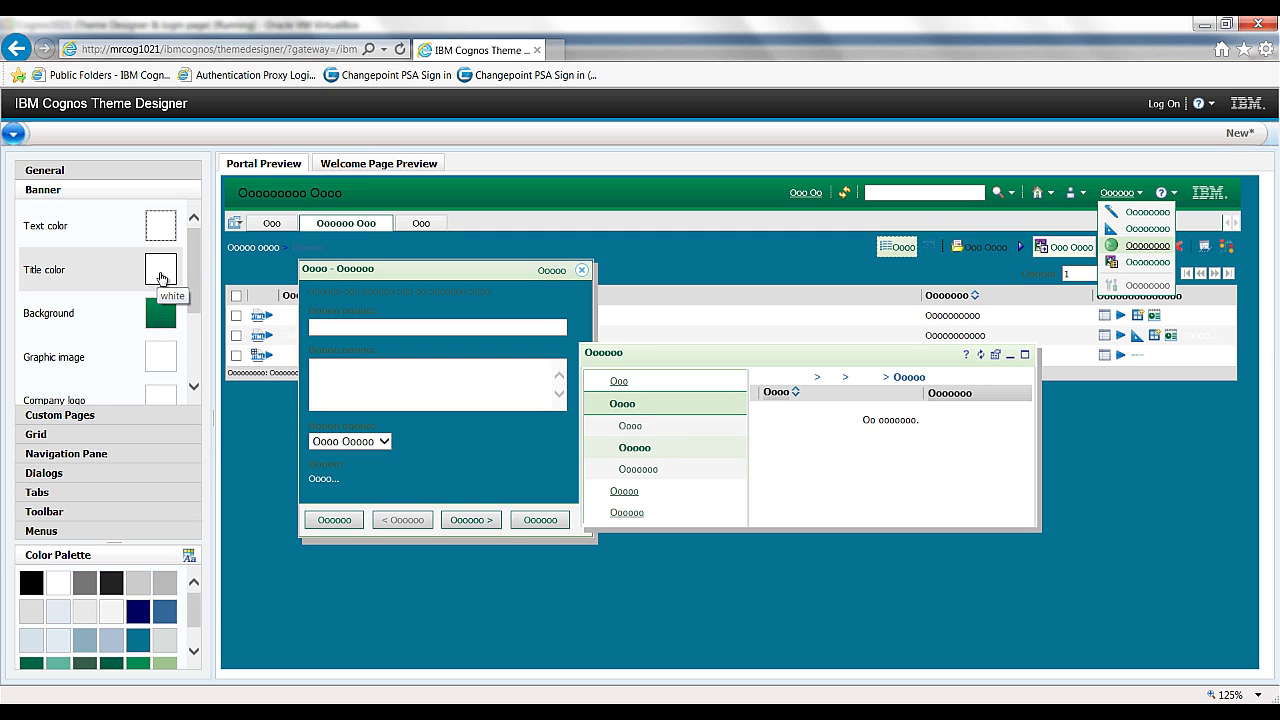
left_click(160, 277)
left_click(160, 322)
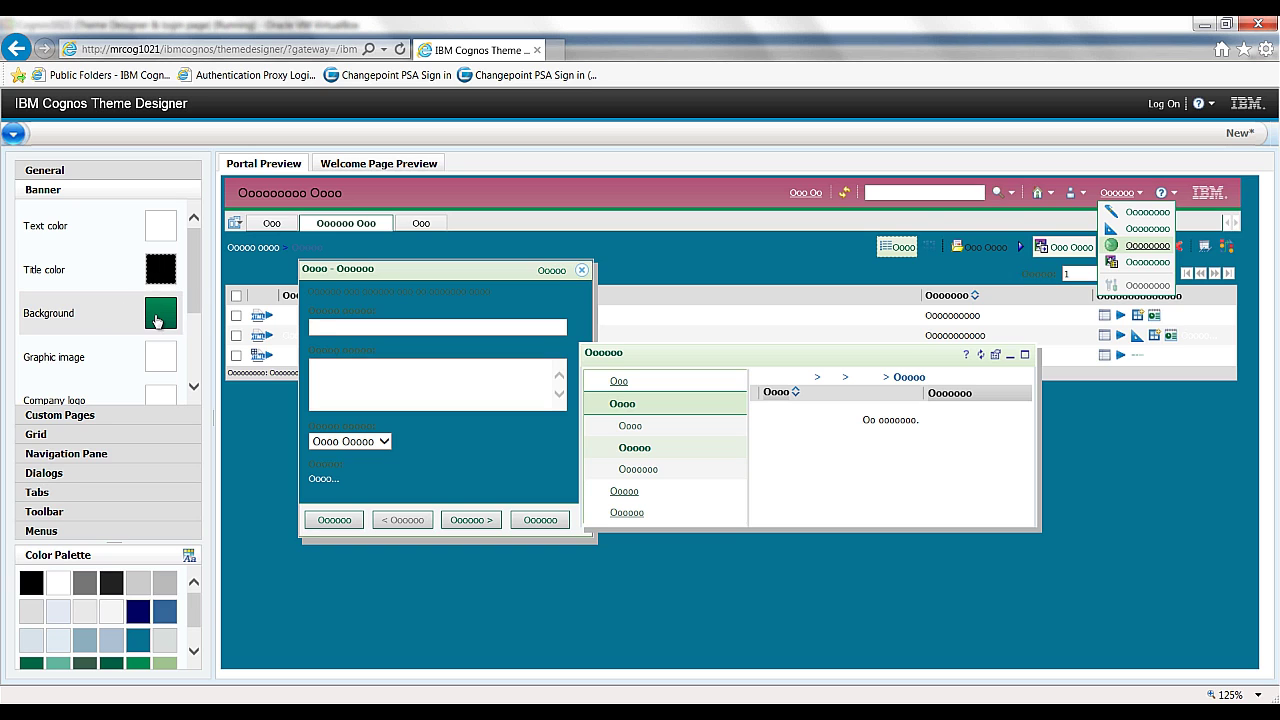
- Set the banner background to a teal-to-light-blue gradient
left_click(157, 320)
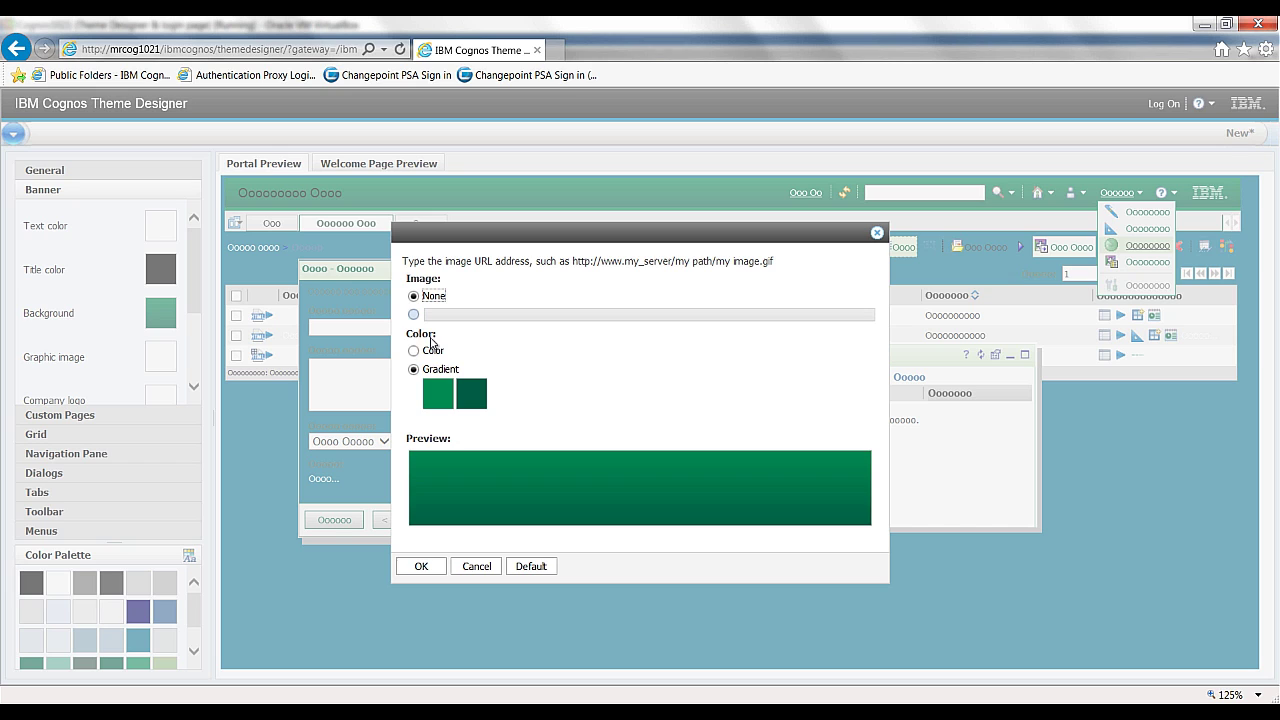
left_click(438, 400)
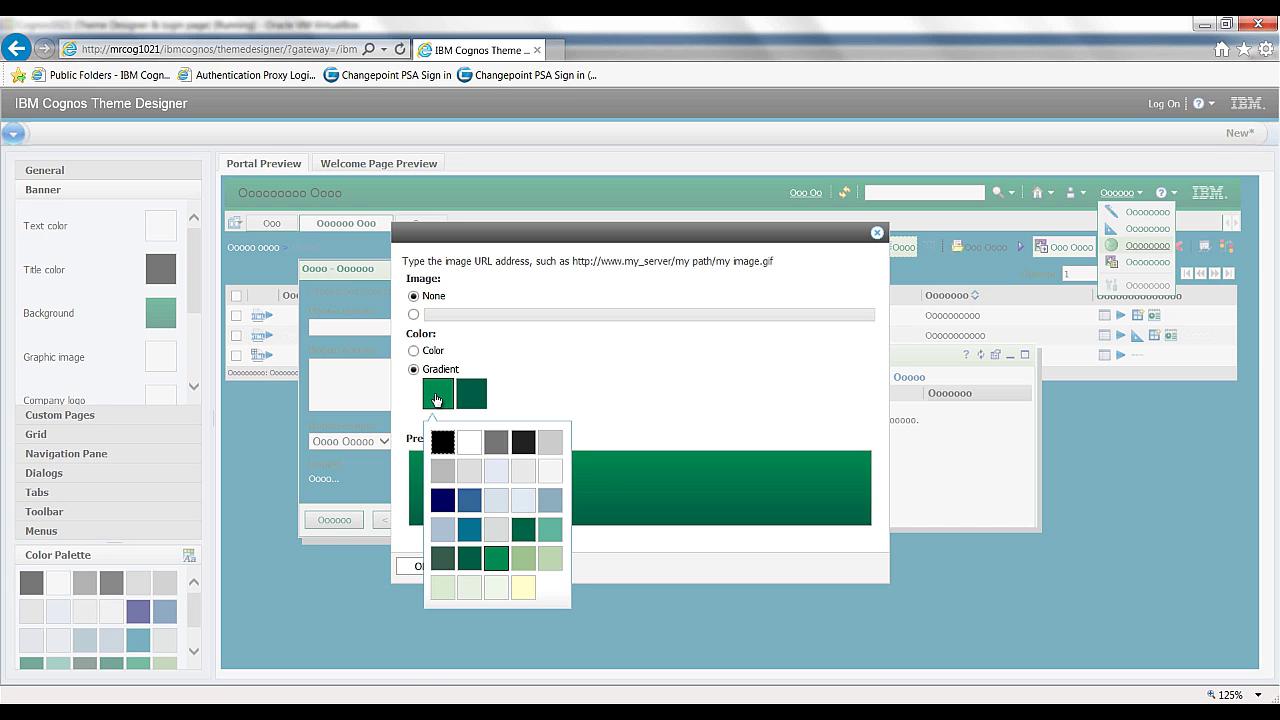
left_click(469, 529)
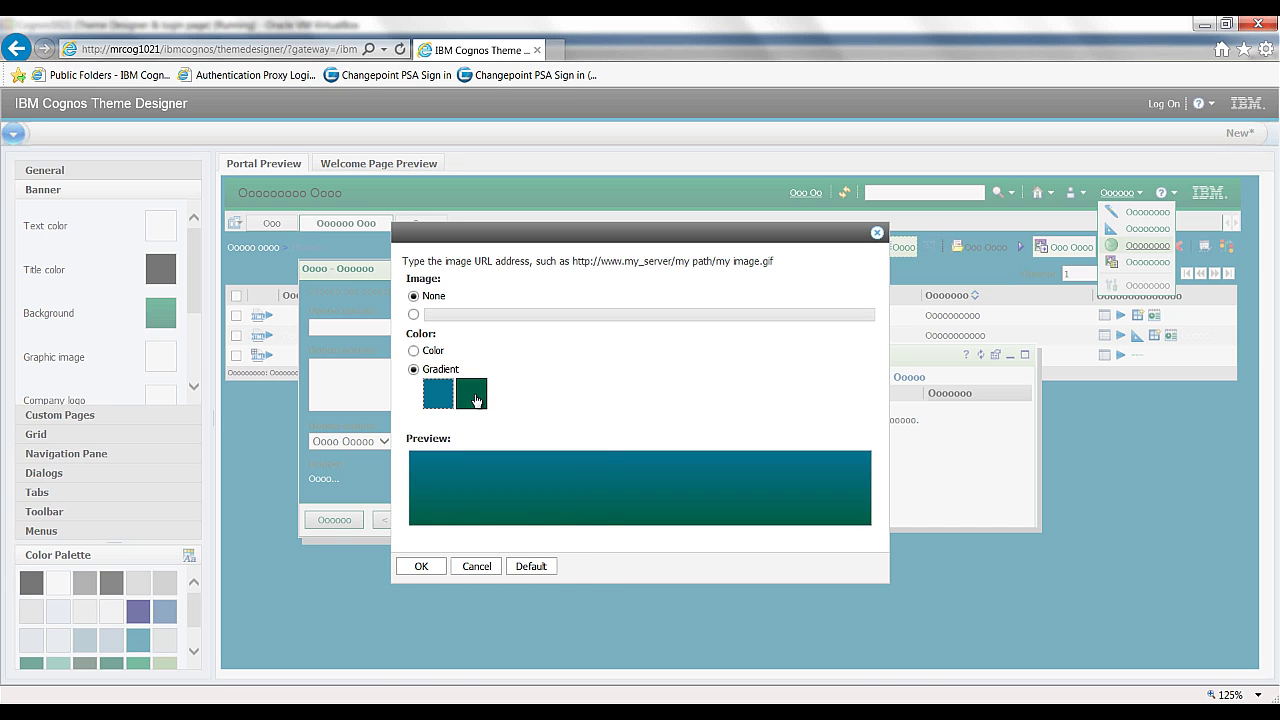
left_click(472, 395)
left_click(475, 530)
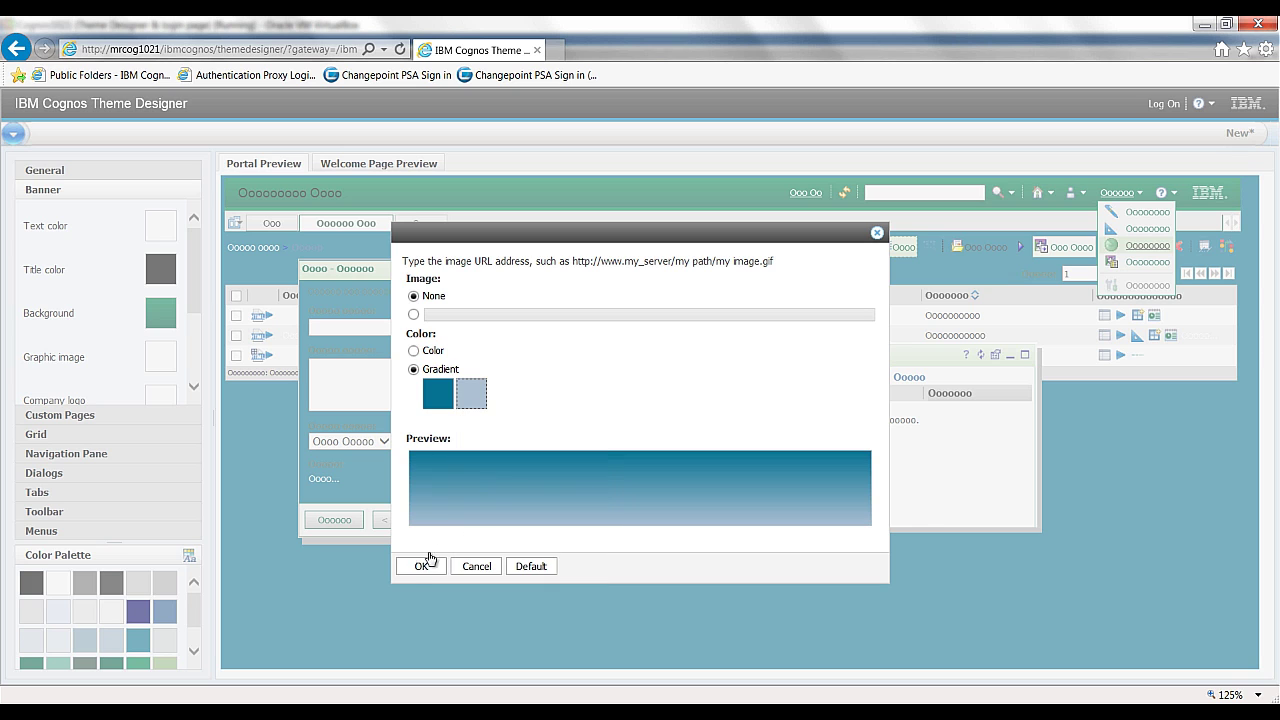
left_click(416, 572)
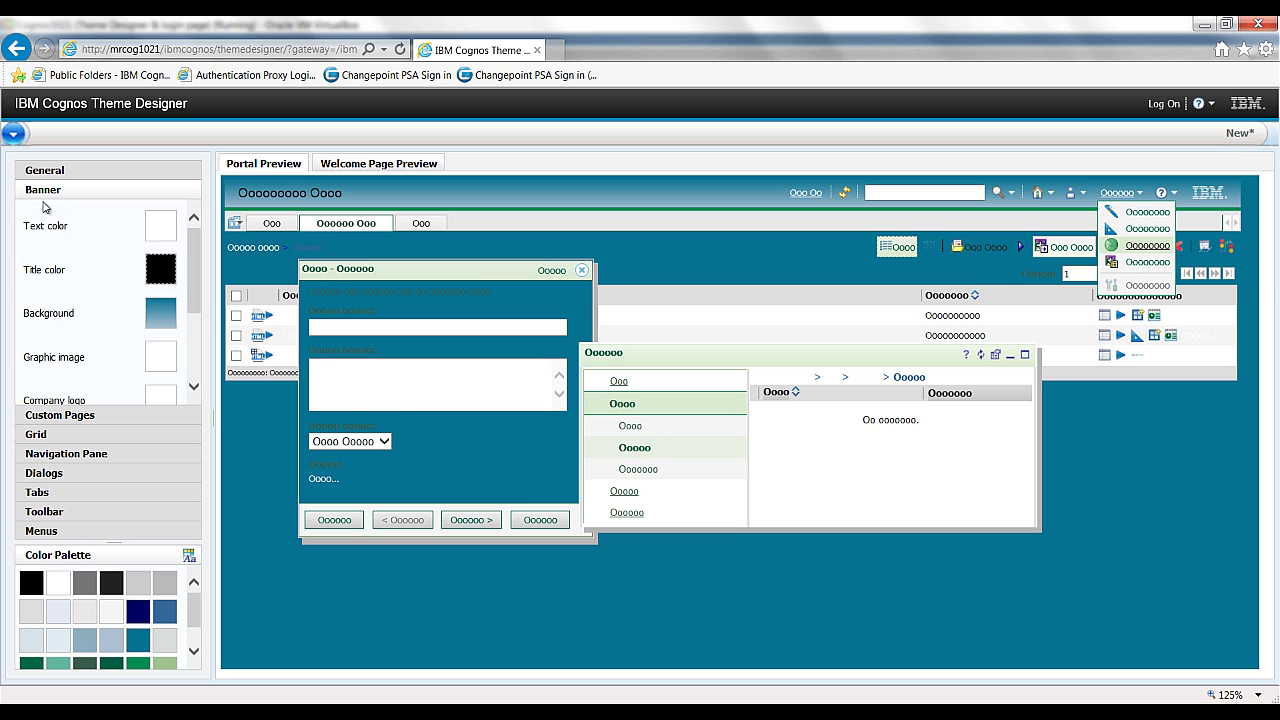
- Save the skin under the name Company with File > Save As
left_click(14, 136)
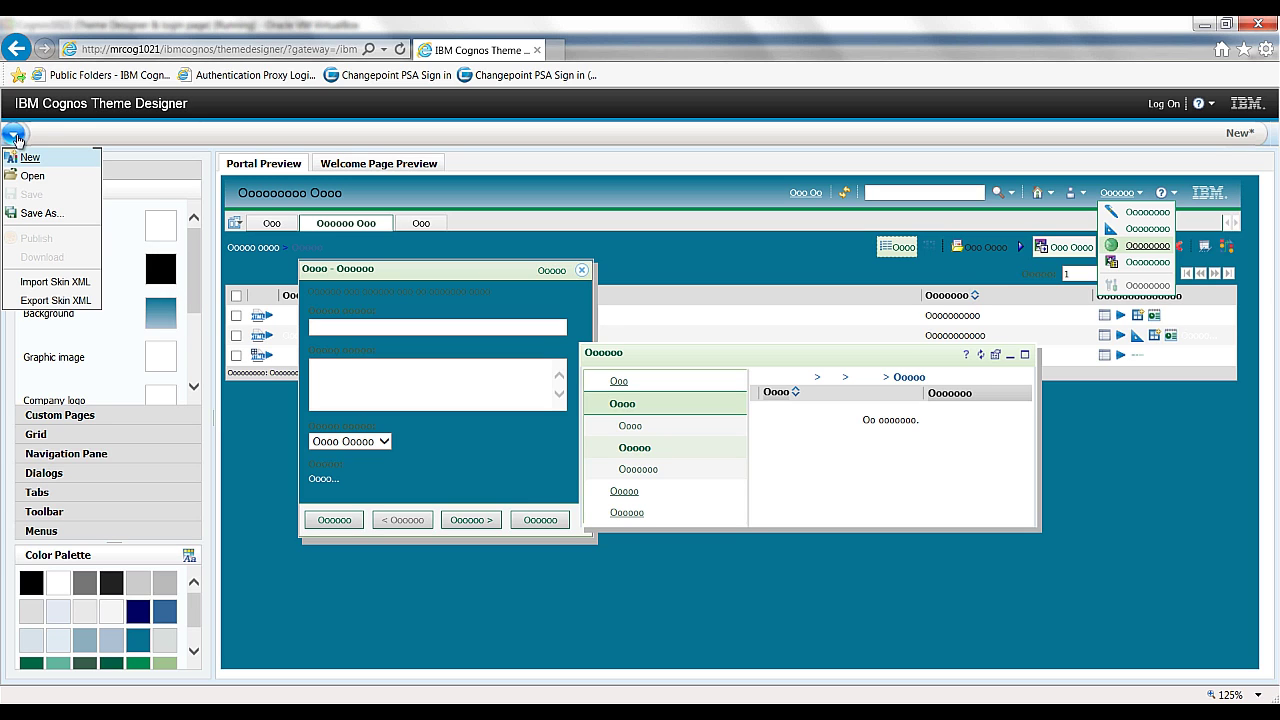
left_click(41, 214)
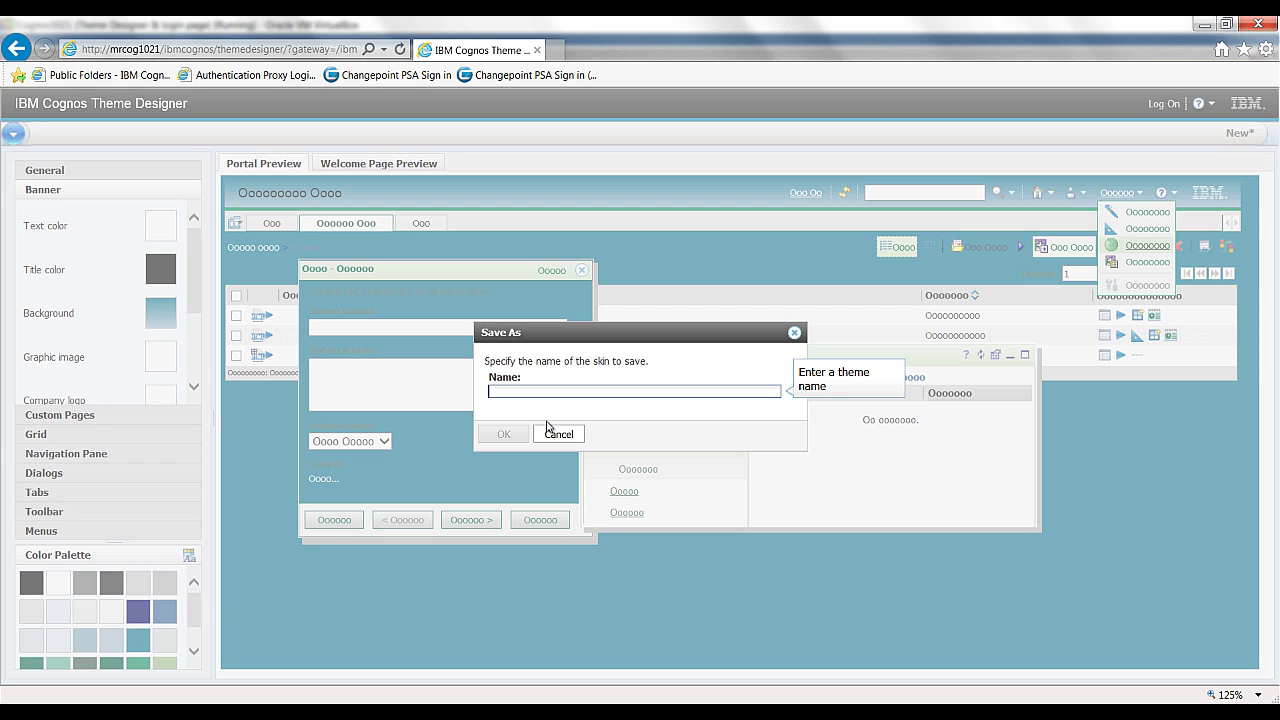
type("Company")
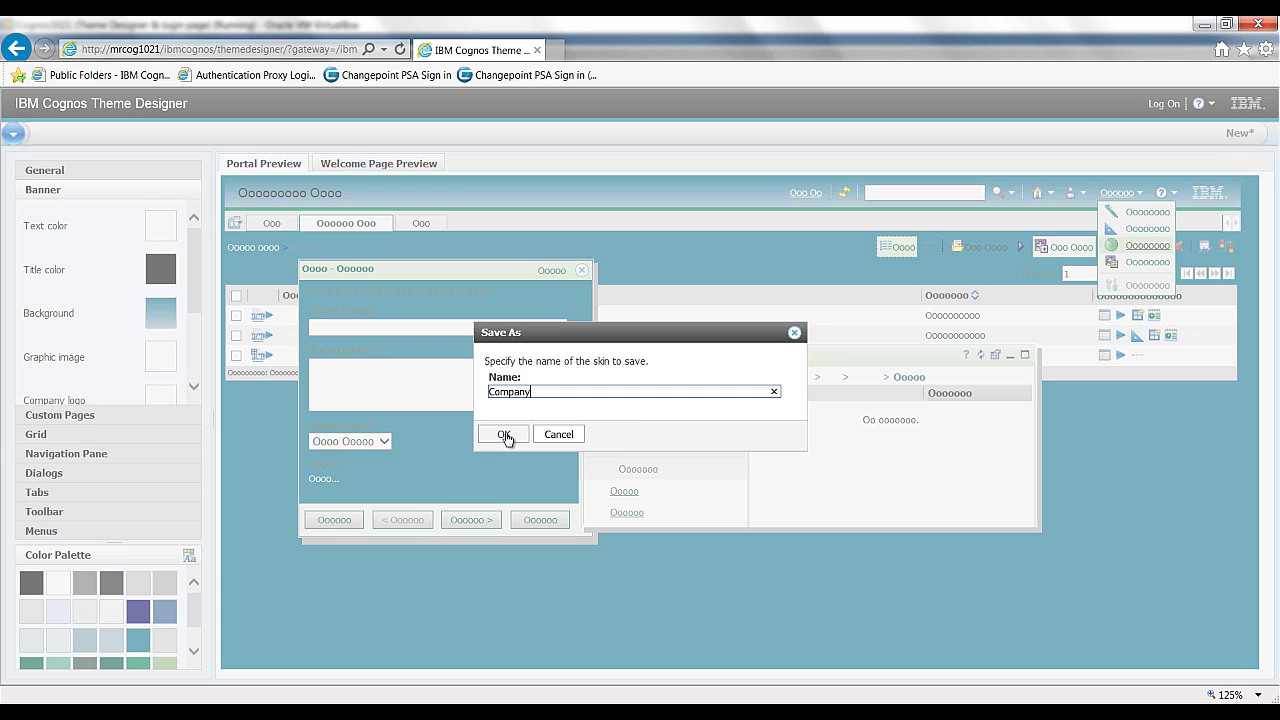
left_click(504, 434)
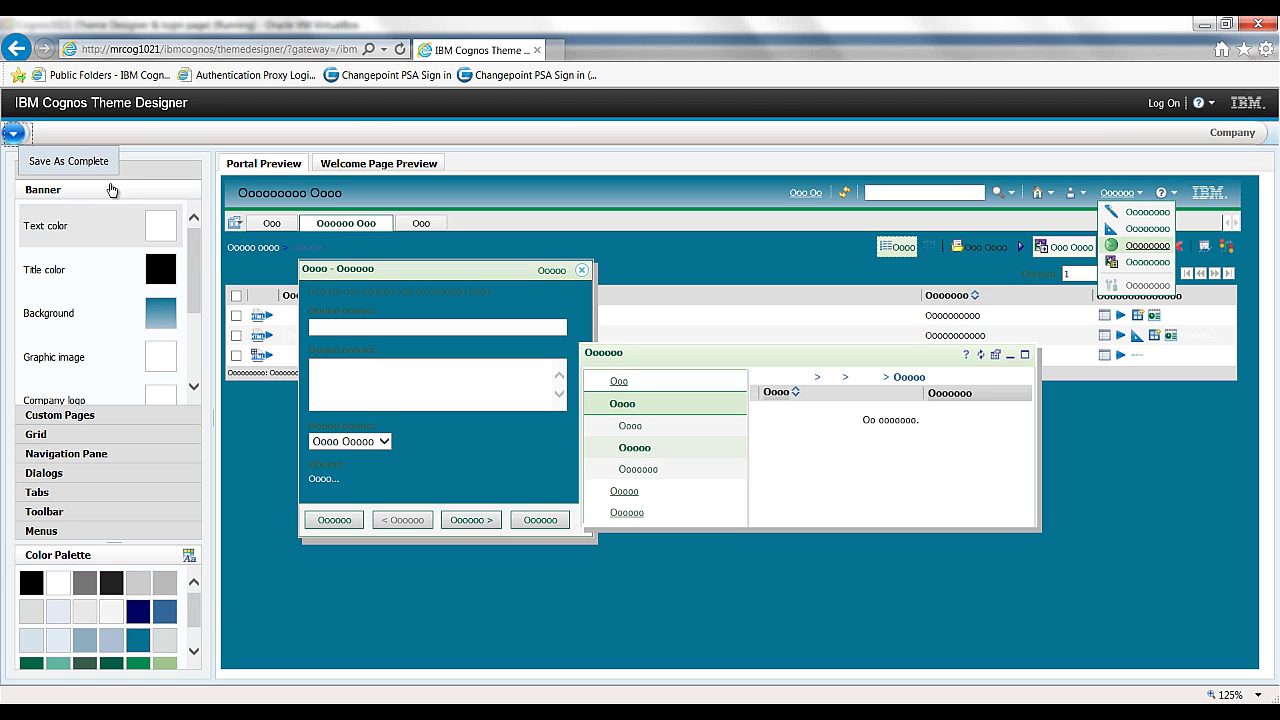
left_click(13, 133)
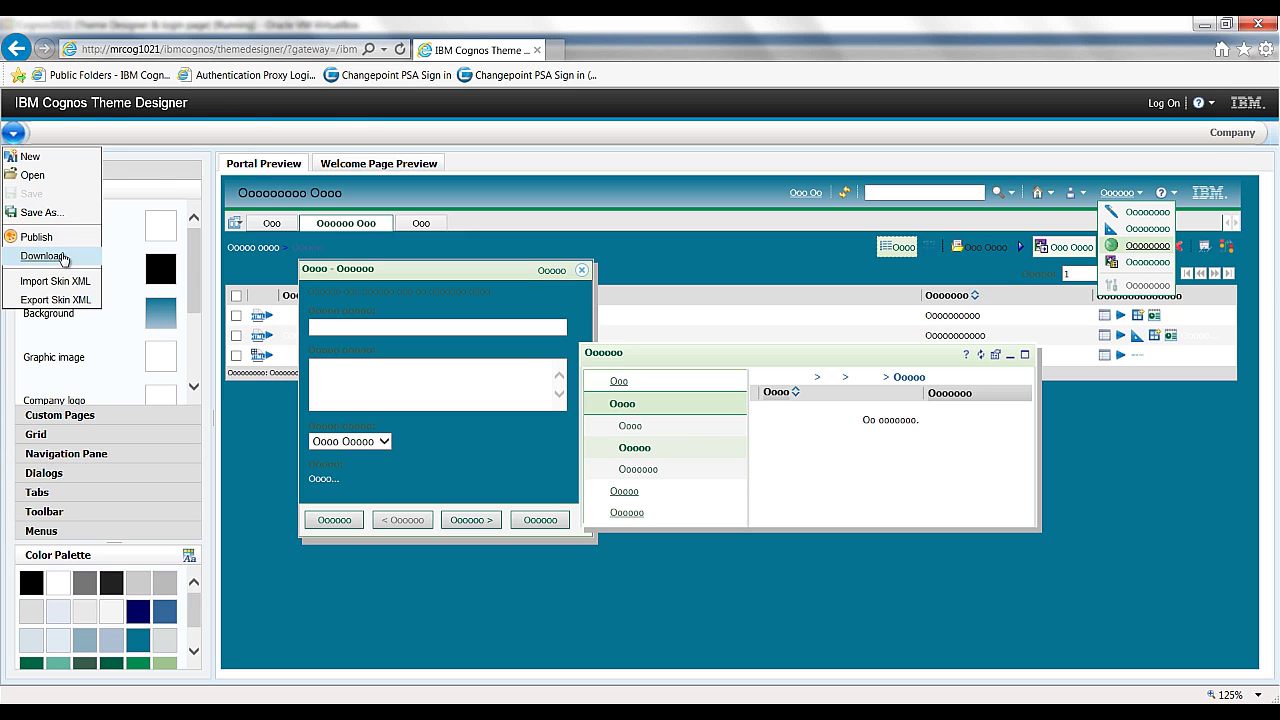
- Download the Company skin and save Company.zip to the computer
left_click(62, 259)
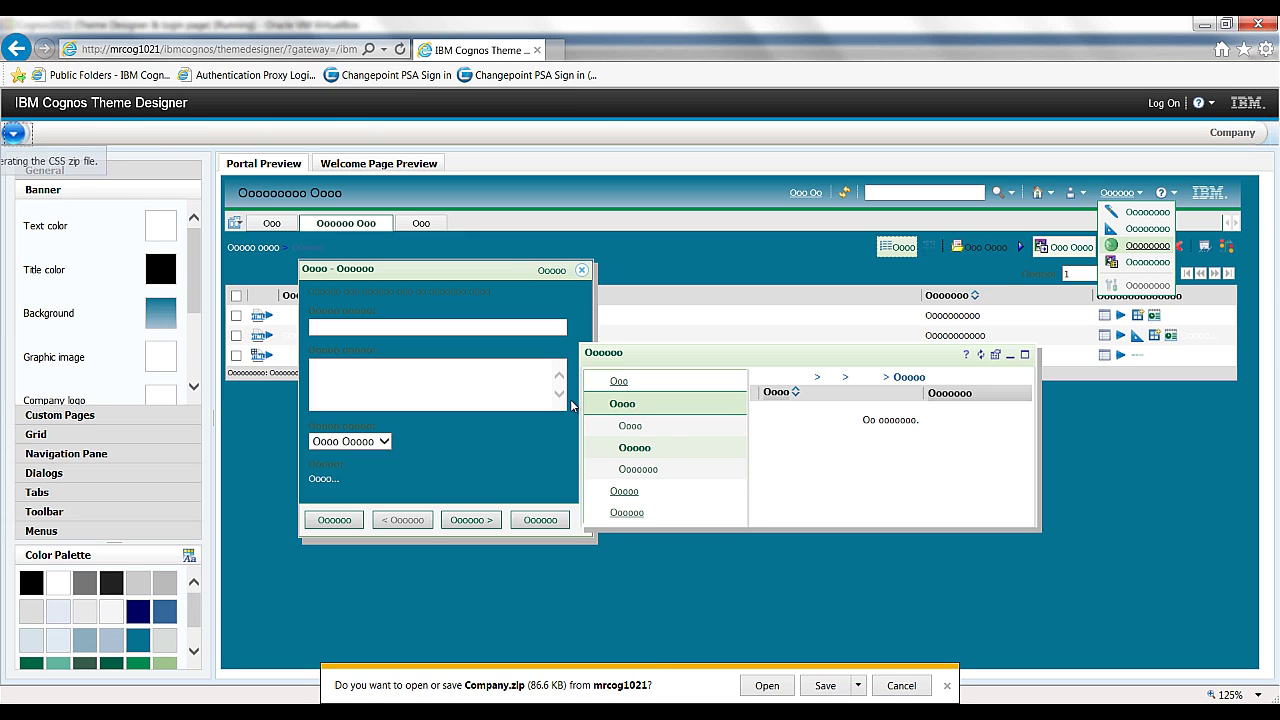
left_click(825, 685)
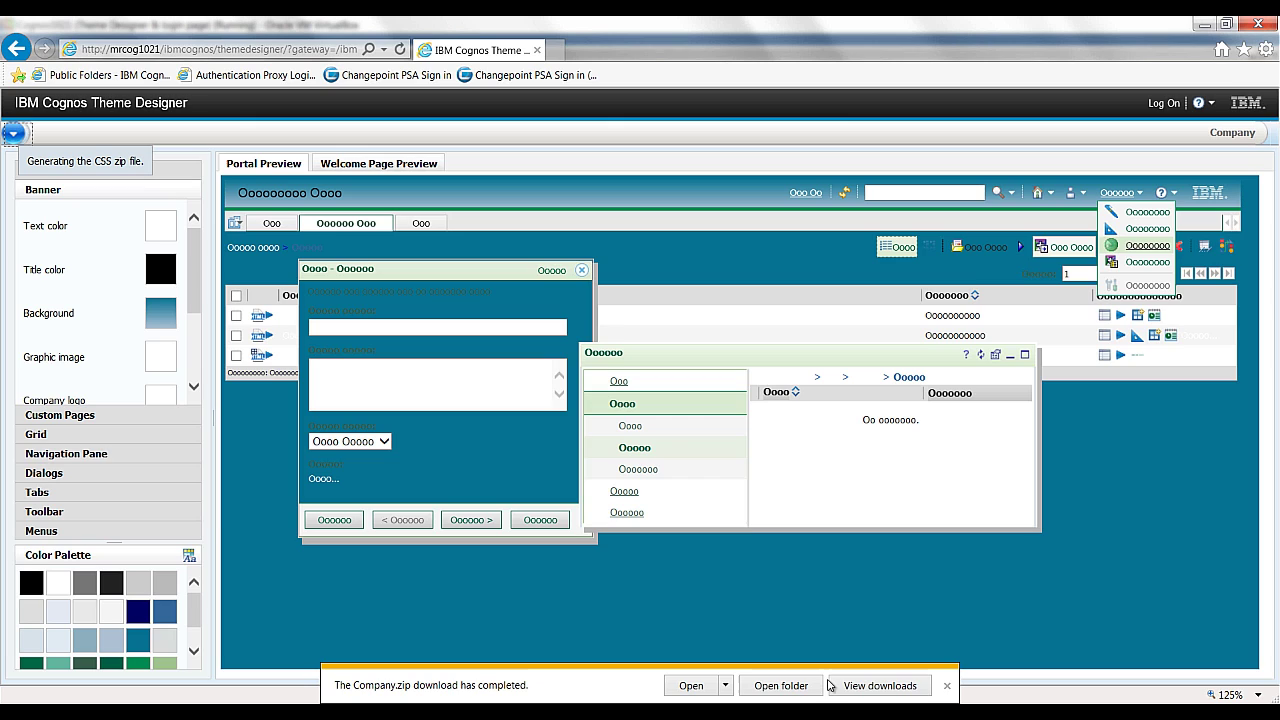
left_click(947, 685)
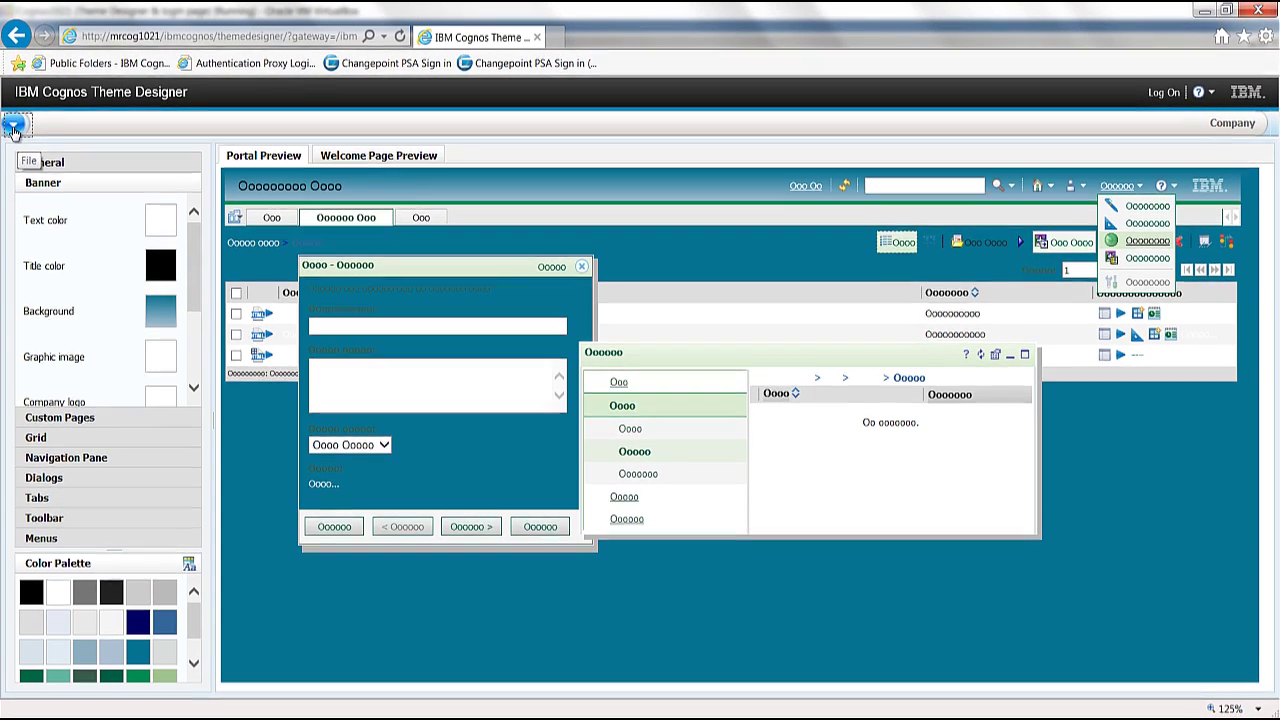
left_click(14, 129)
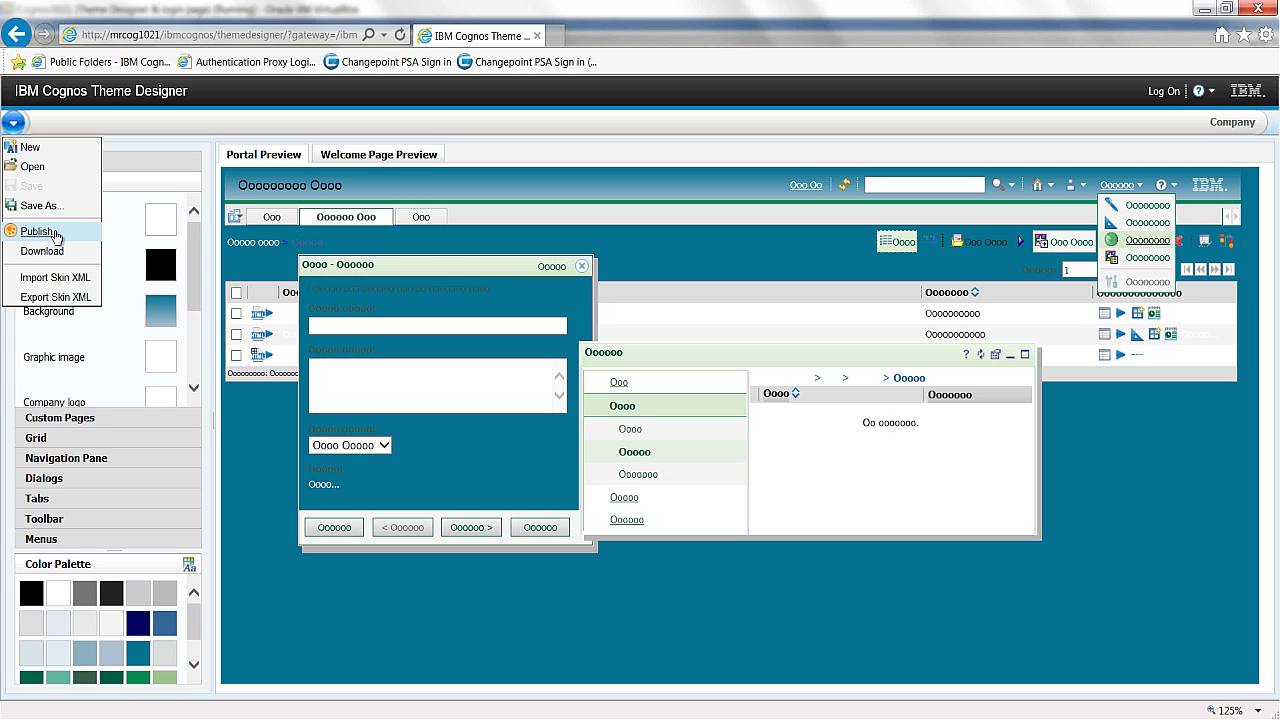
left_click(179, 37)
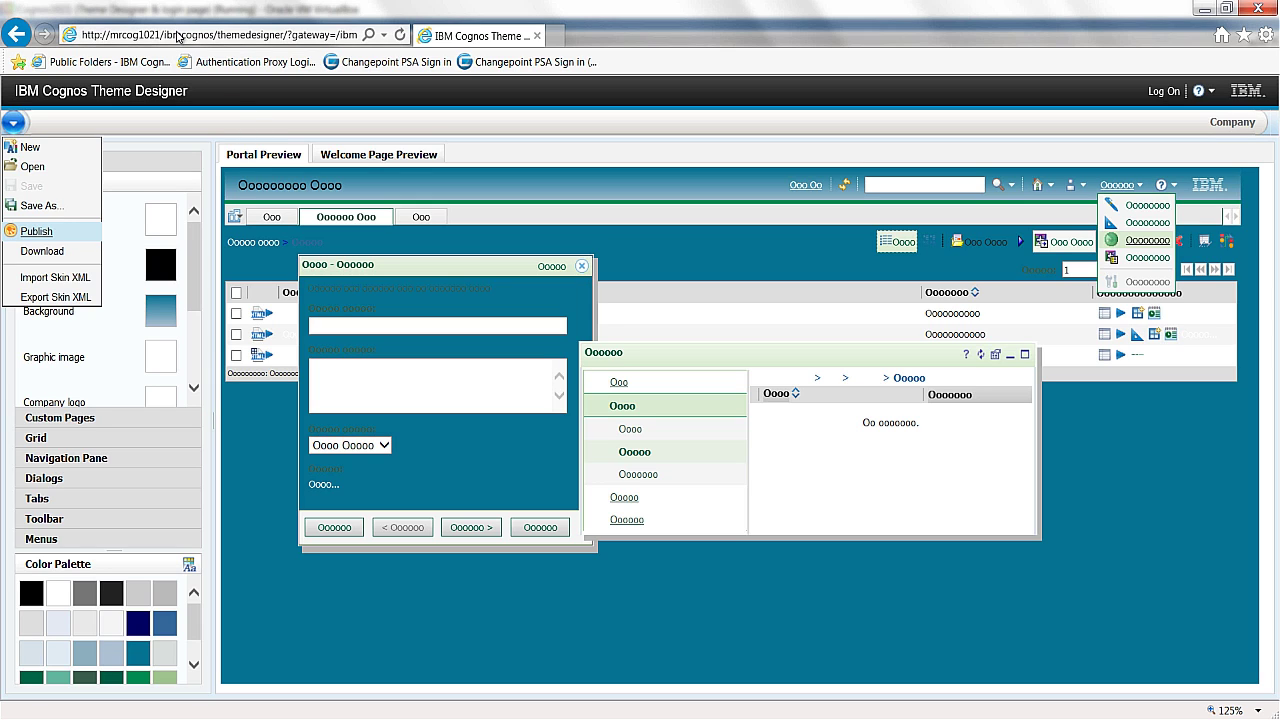
type("ht")
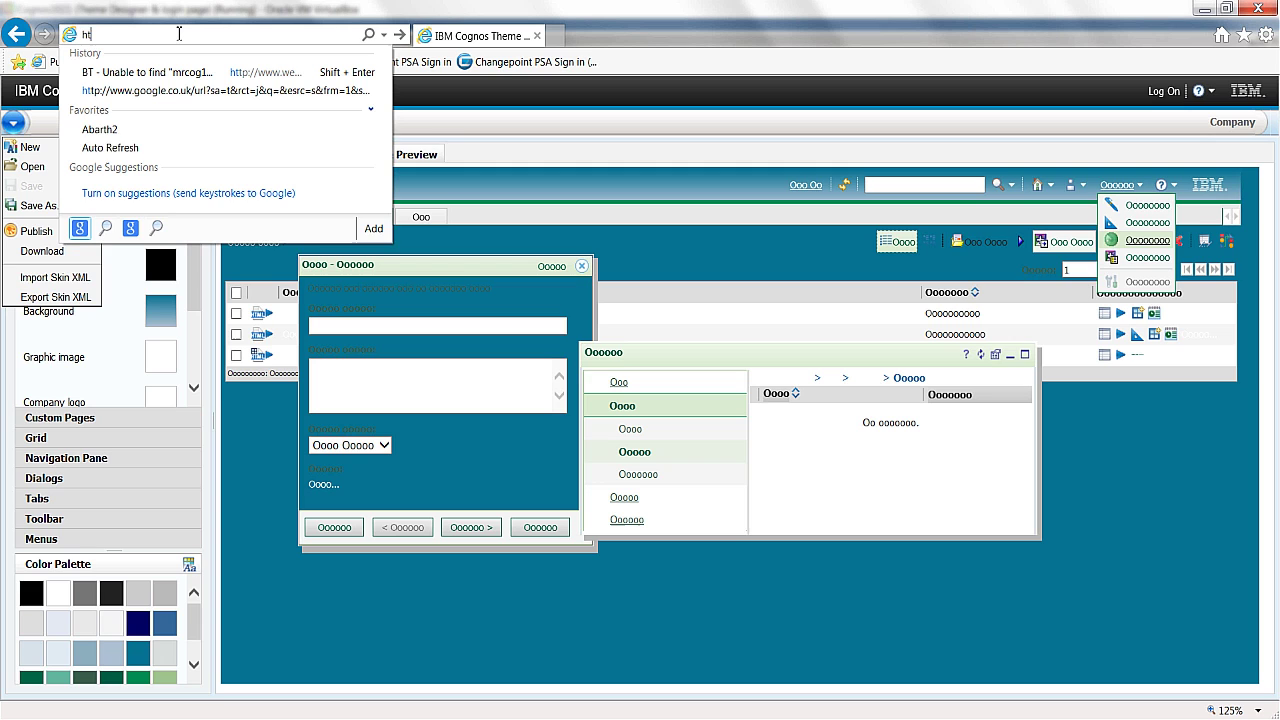
type("tp://mrcog1021/")
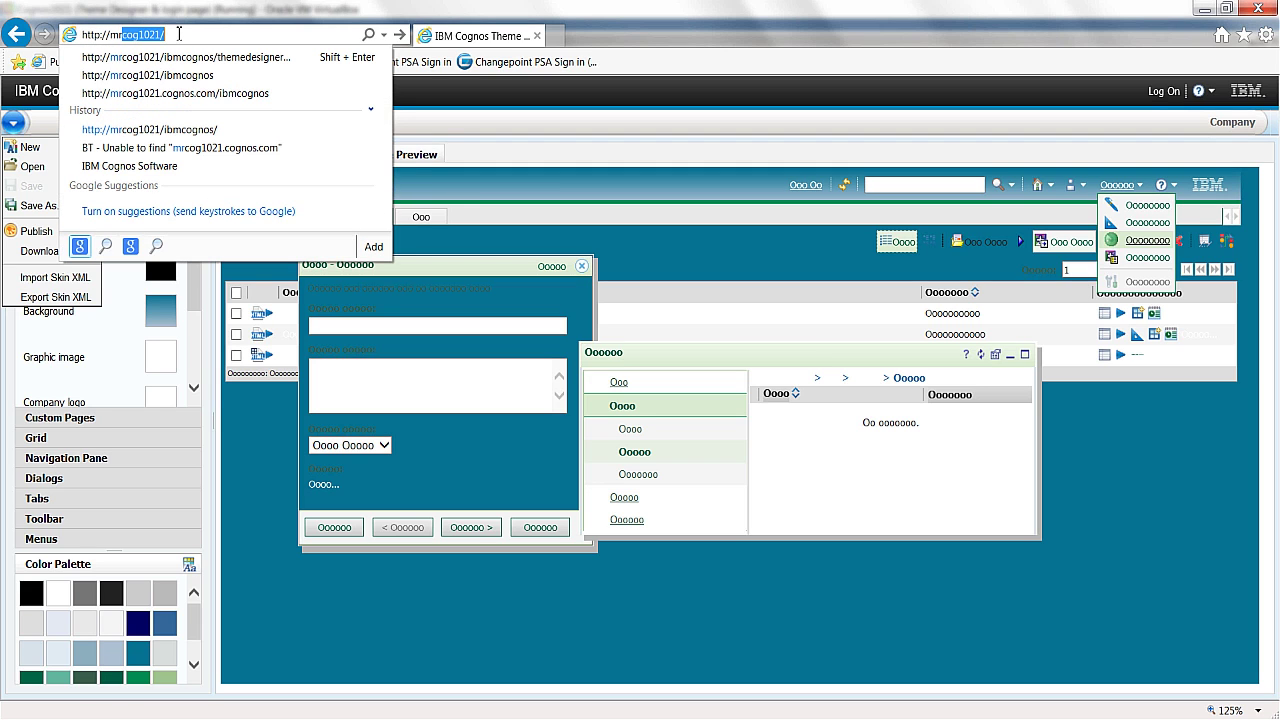
key("Down")
key("Down")
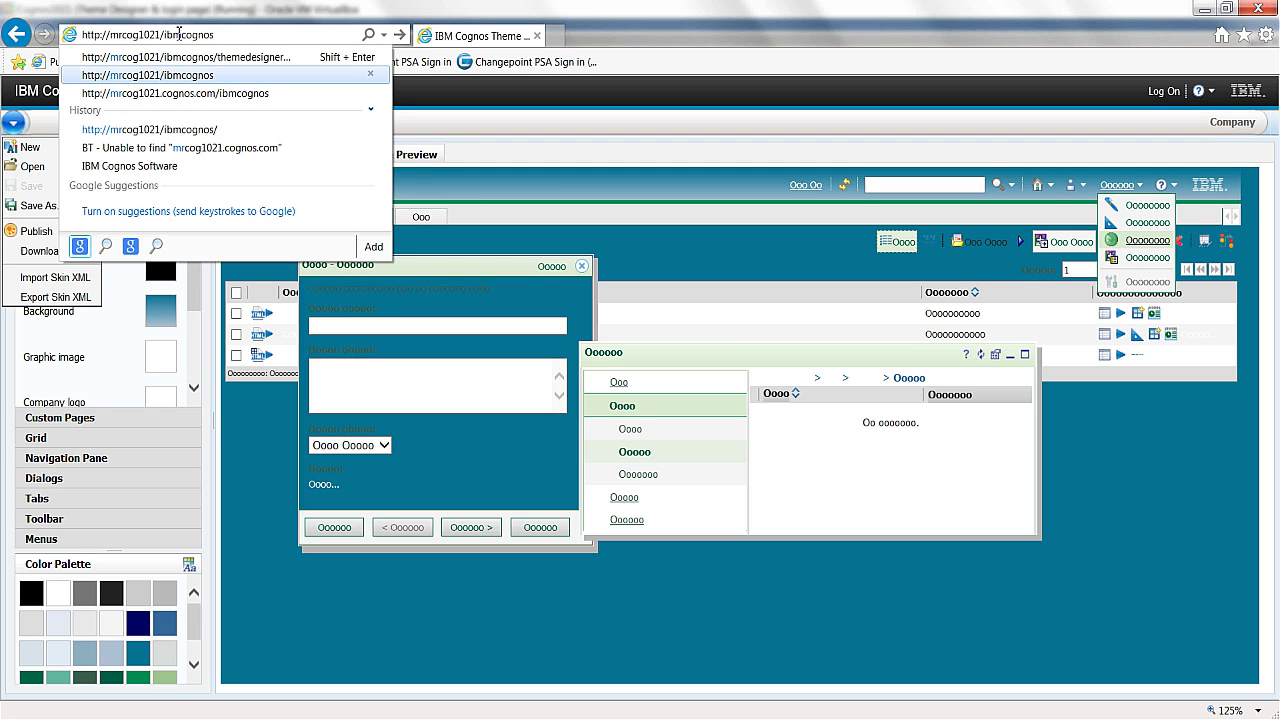
key("Return")
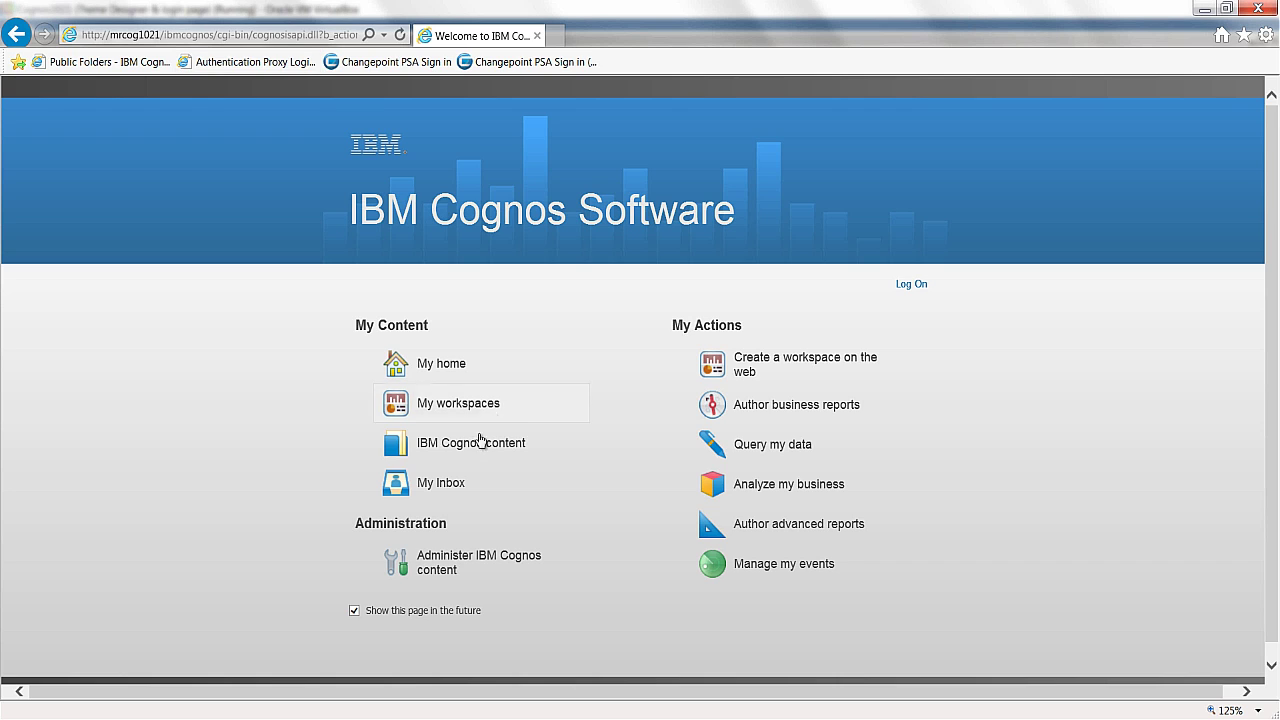
left_click(466, 450)
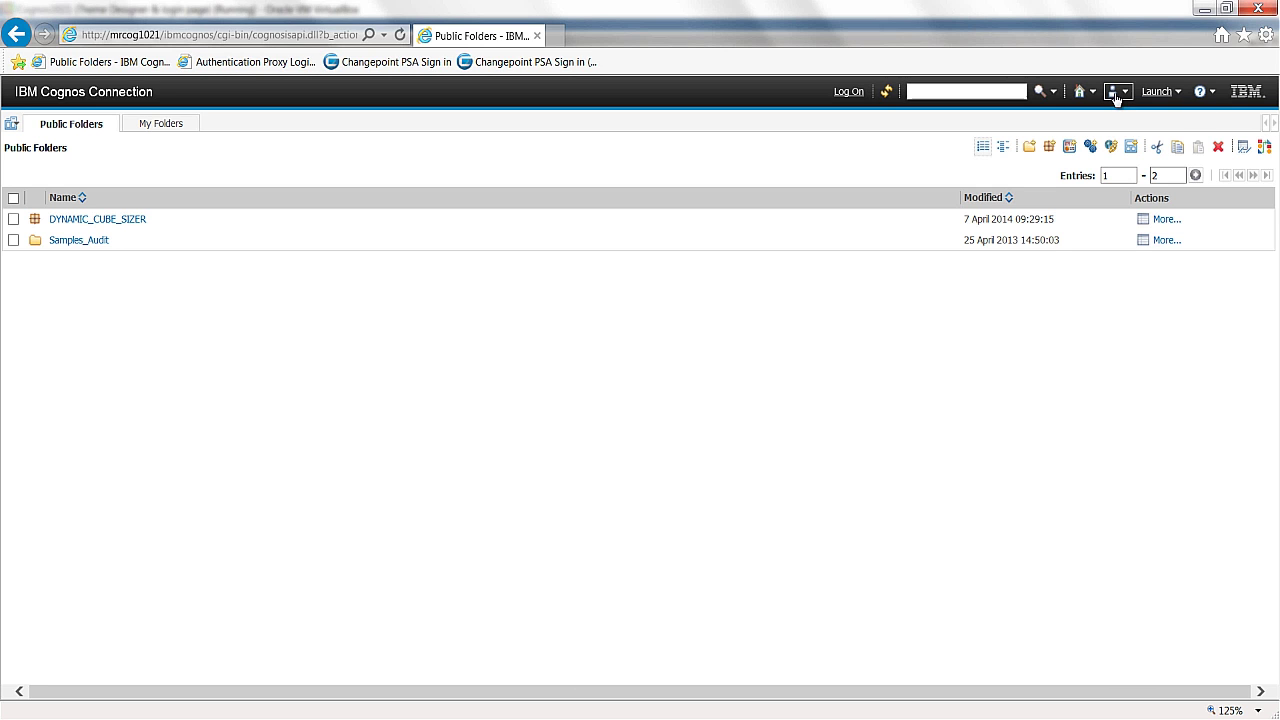
- Set the Style preference to MyCompany in My Preferences and apply it
left_click(1116, 95)
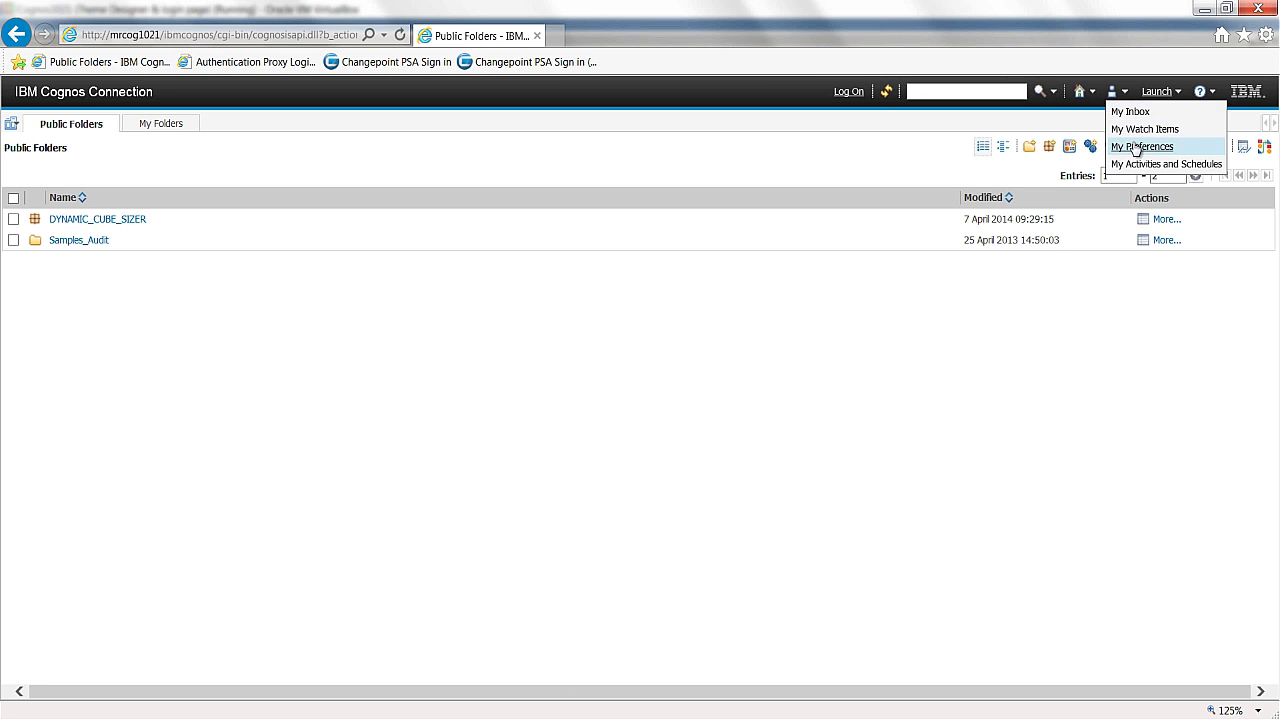
left_click(1136, 148)
left_click(66, 258)
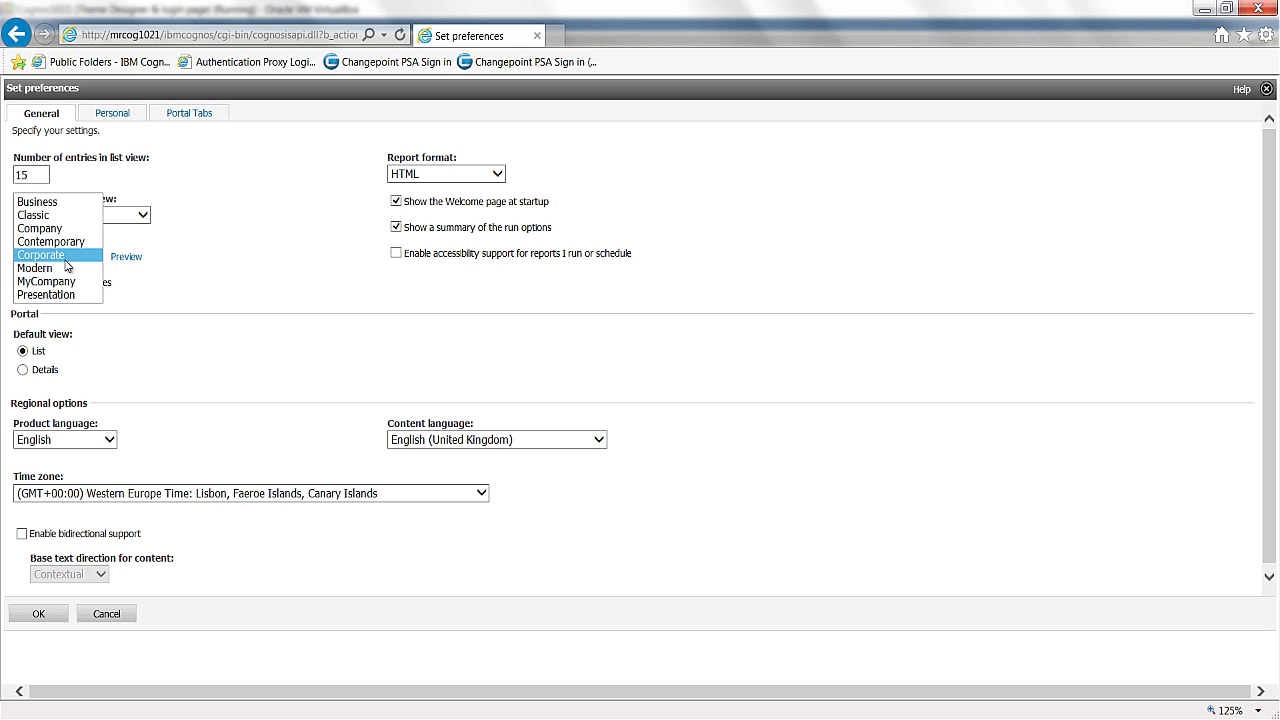
left_click(50, 285)
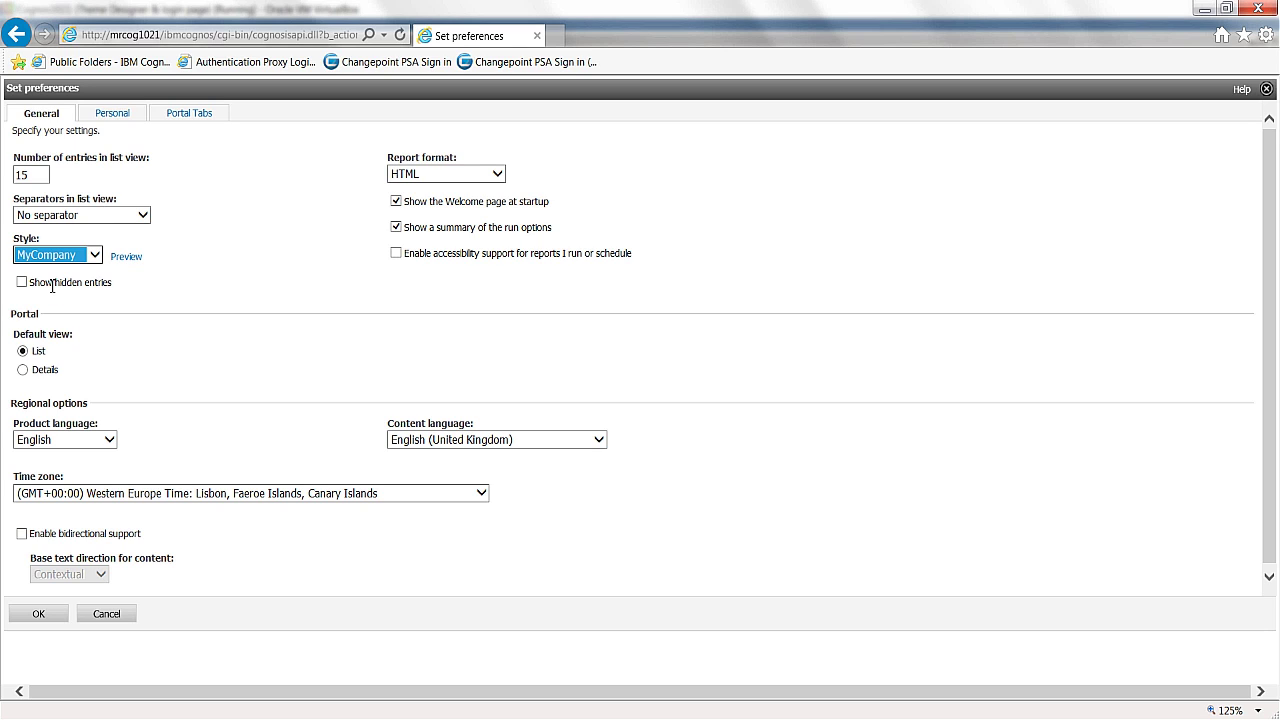
left_click(40, 620)
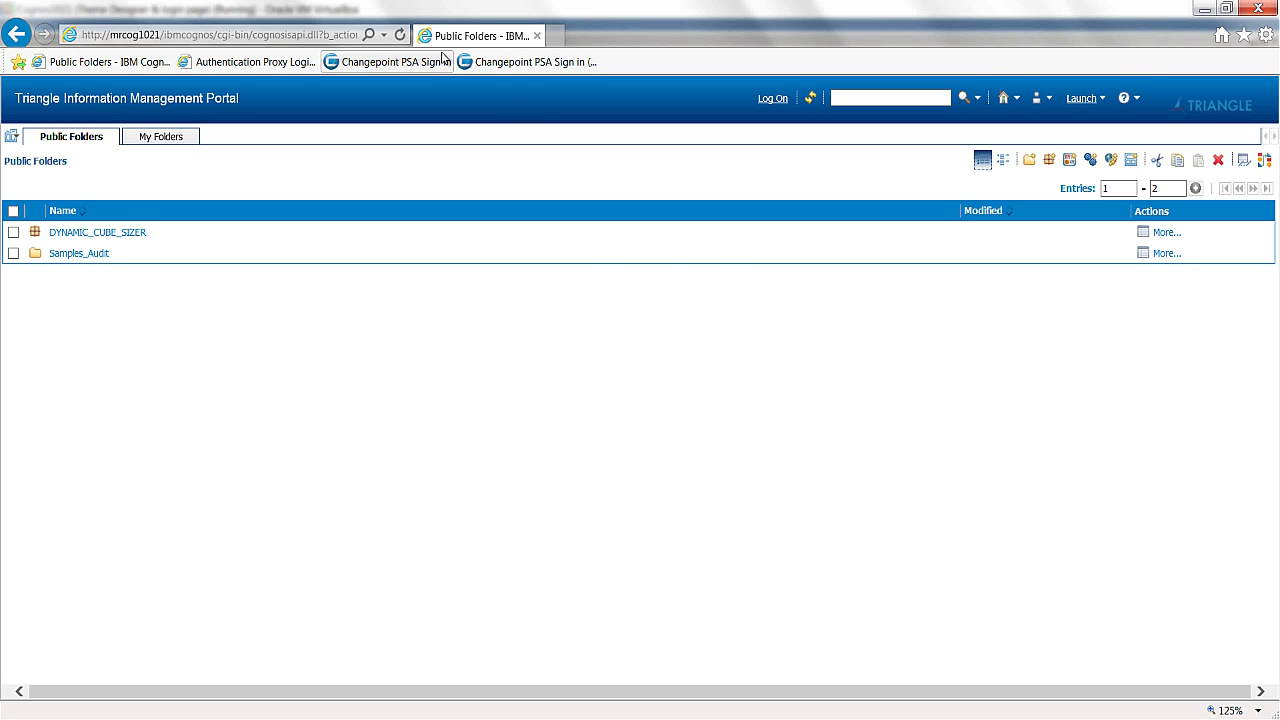
key("alt+Home")
left_click(126, 40)
type("mr")
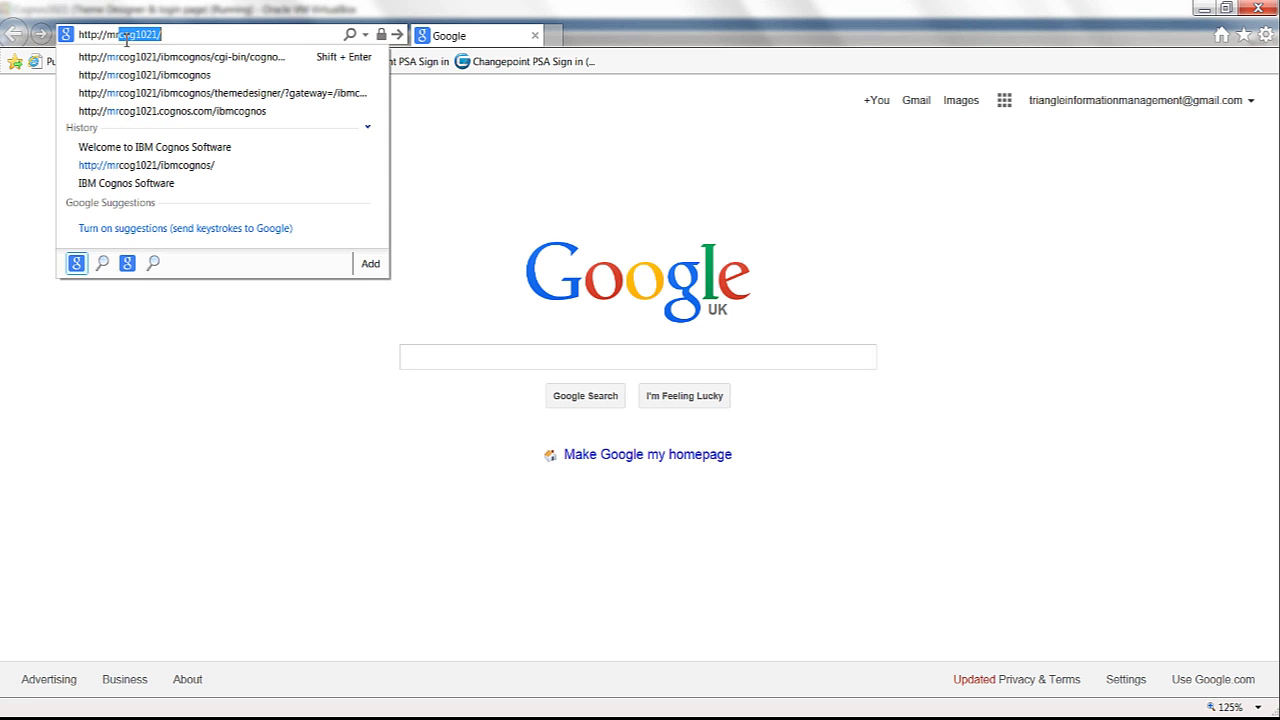
key("Down")
key("Down")
key("Return")
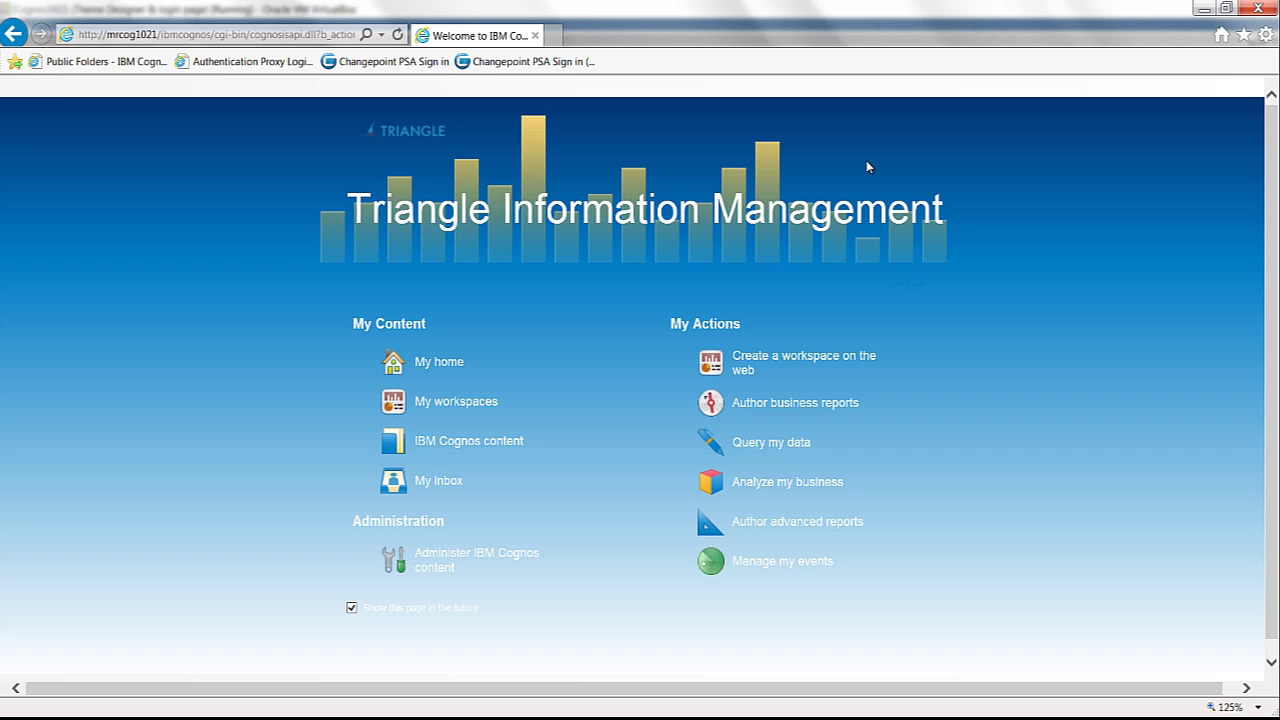
left_click(454, 449)
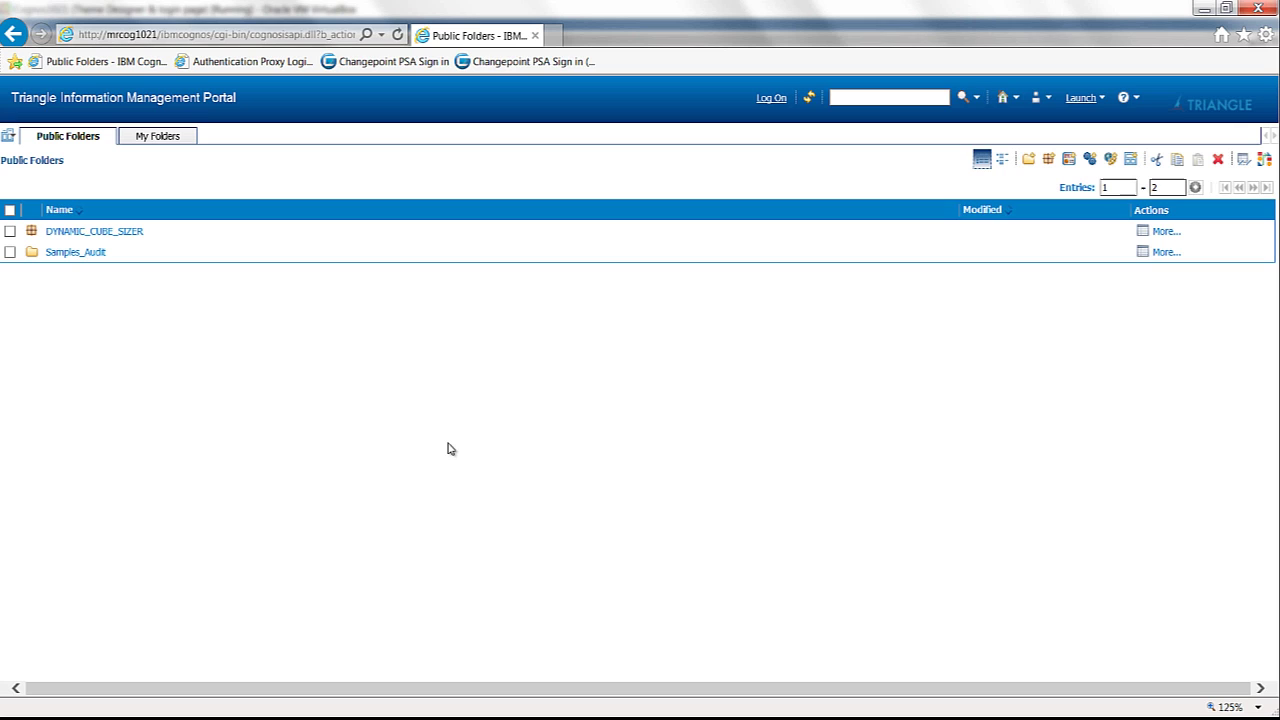